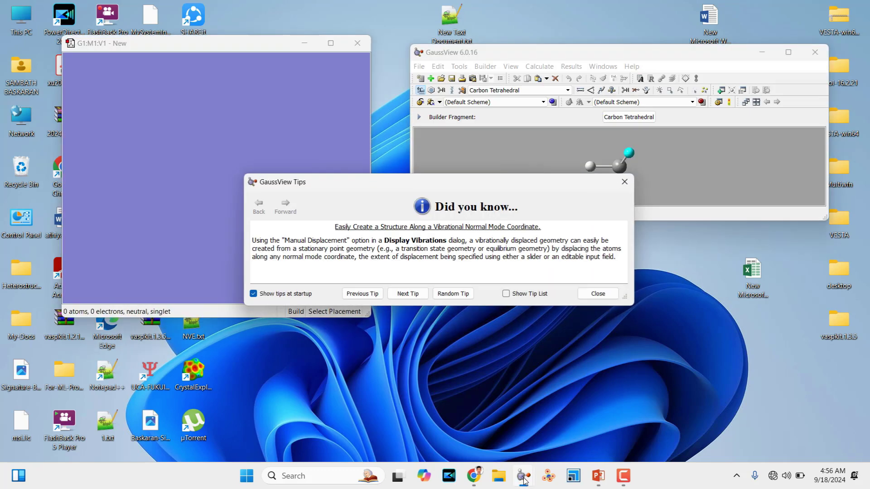
Dismiss the startup tips, enlarge the builder window, and place a Carbon Trivalent (S-S-D) fragment in the empty molecule view.
click(625, 181)
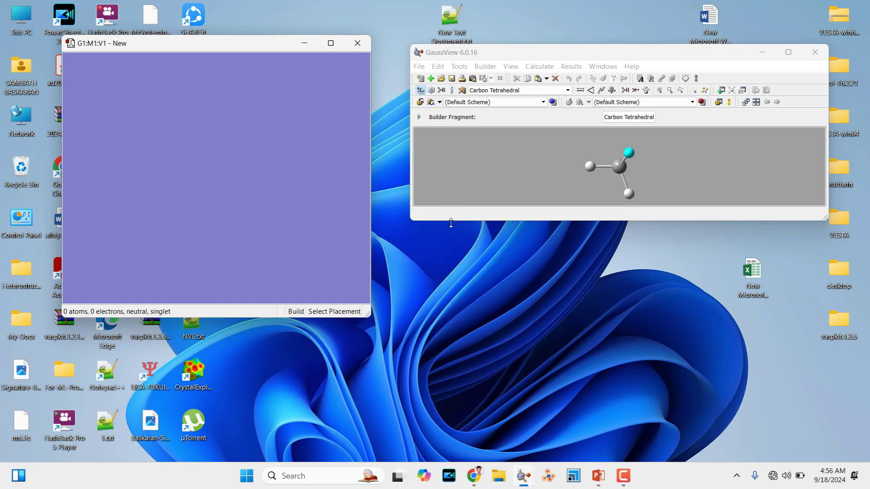
drag(450, 223, 450, 313)
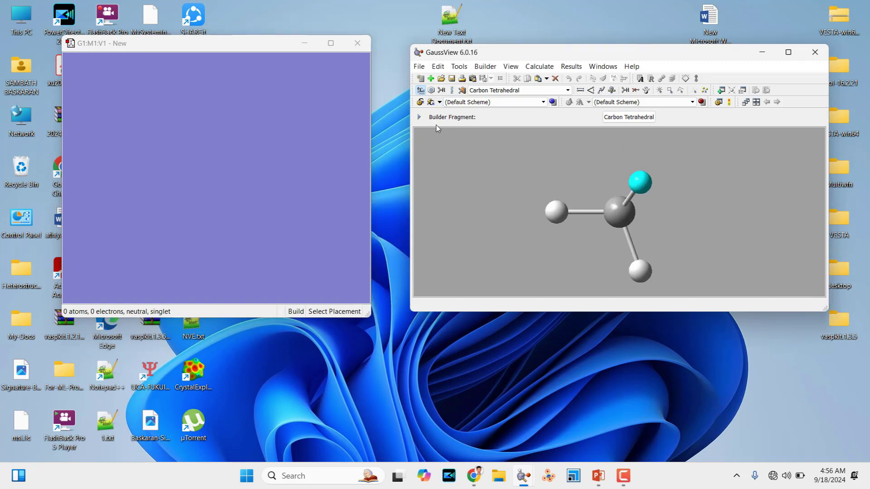
click(420, 90)
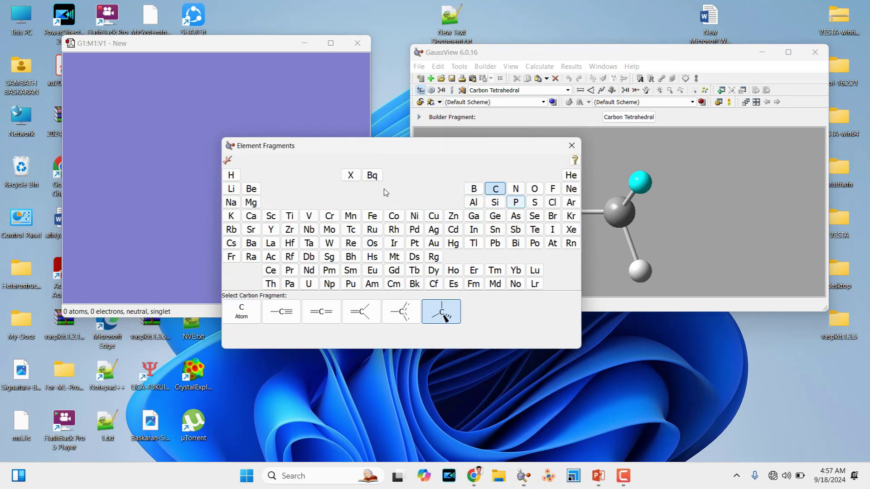
click(475, 190)
click(496, 189)
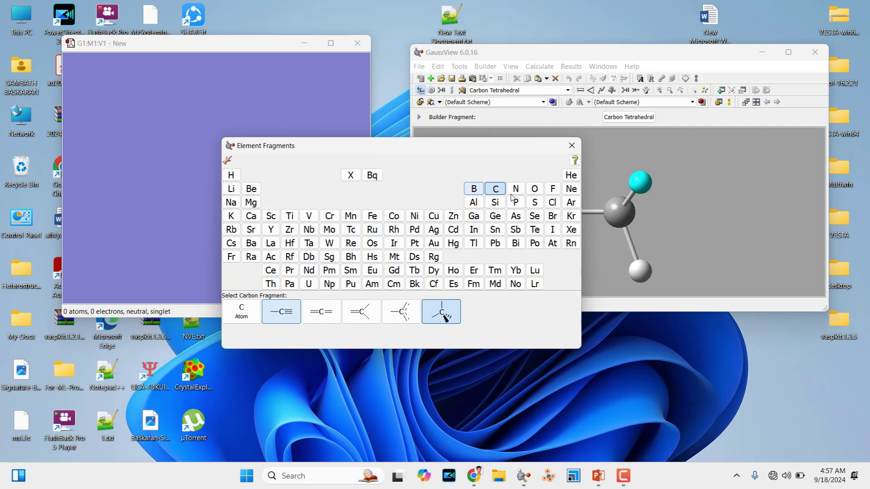
click(515, 189)
click(497, 190)
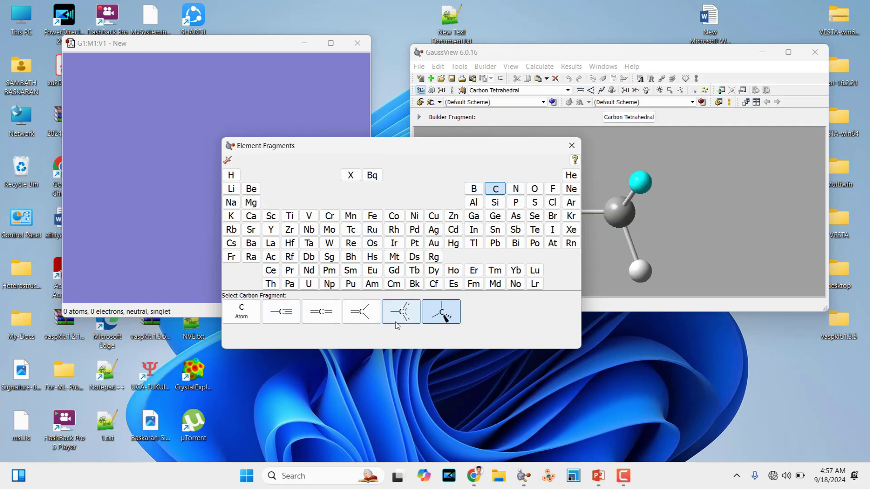
double_click(362, 313)
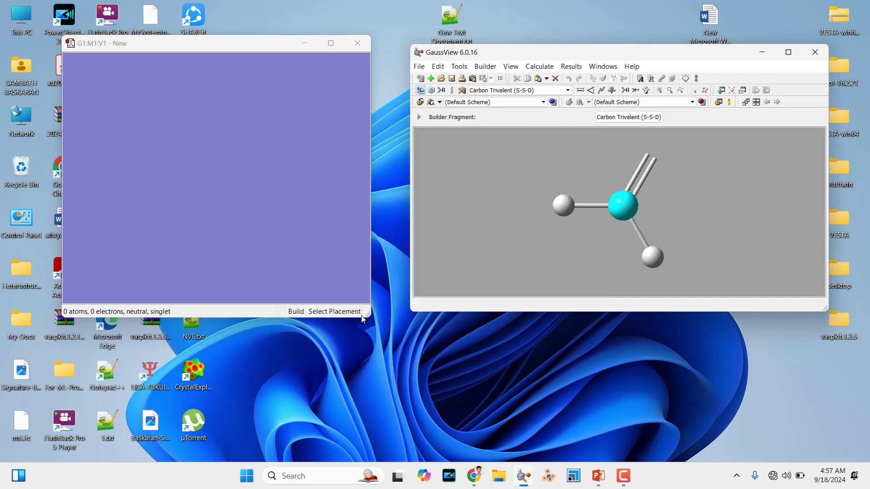
click(195, 185)
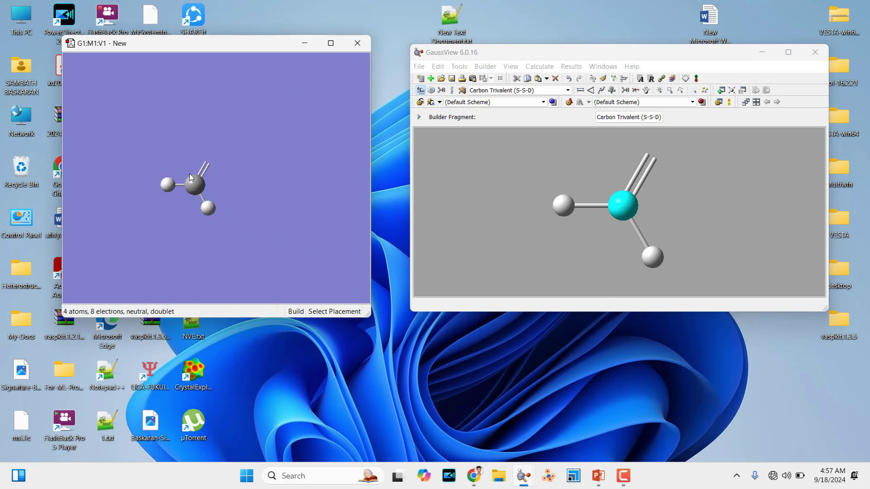
drag(195, 184, 176, 177)
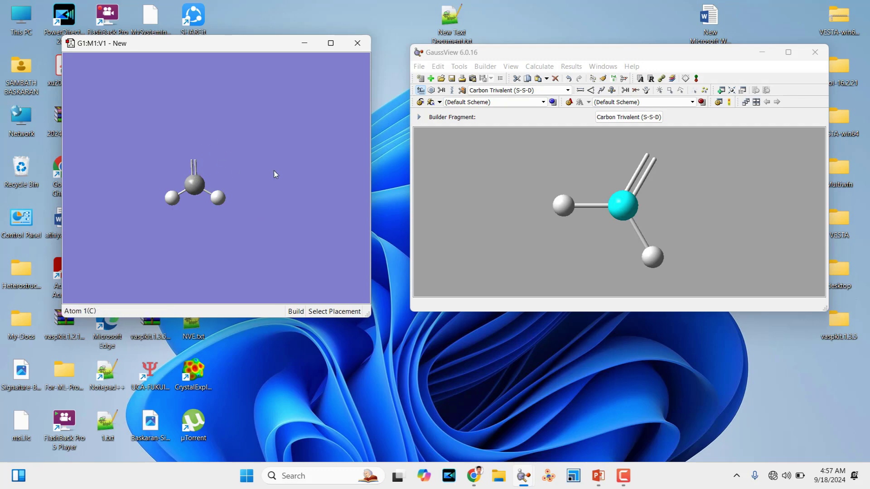
Attach an oxygen atom to the open end of the carbon's double bond to build formaldehyde.
click(420, 90)
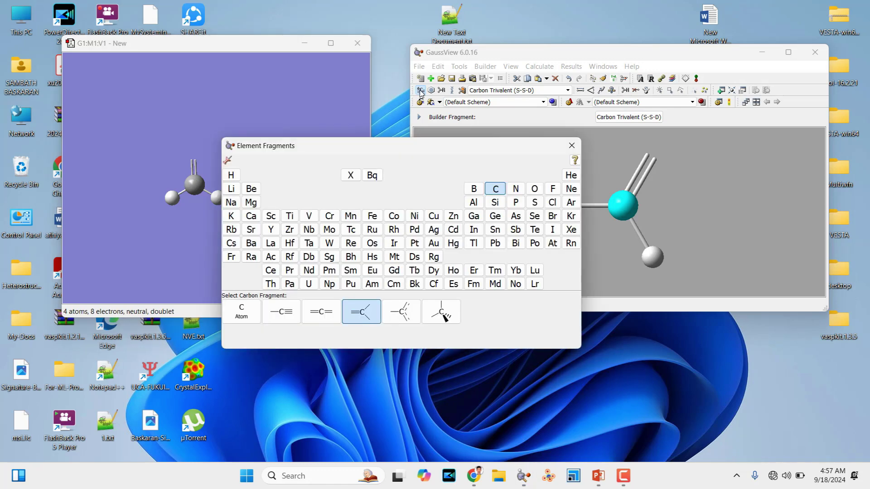
click(535, 188)
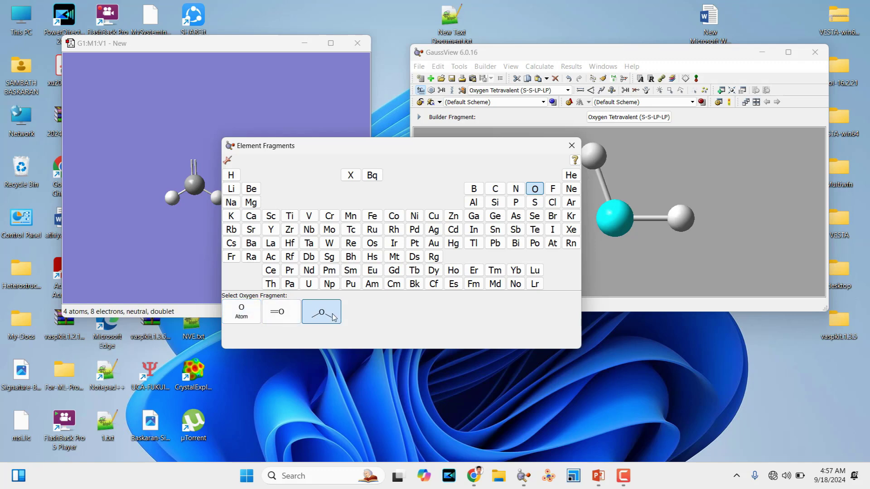
click(247, 312)
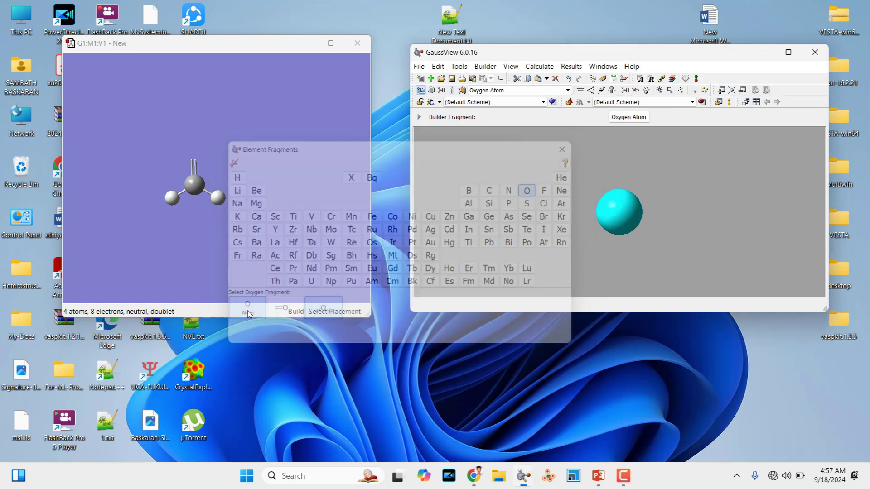
click(194, 159)
mouse_move(170, 174)
mouse_down()
mouse_move(245, 174)
mouse_move(171, 175)
mouse_move(184, 165)
mouse_up()
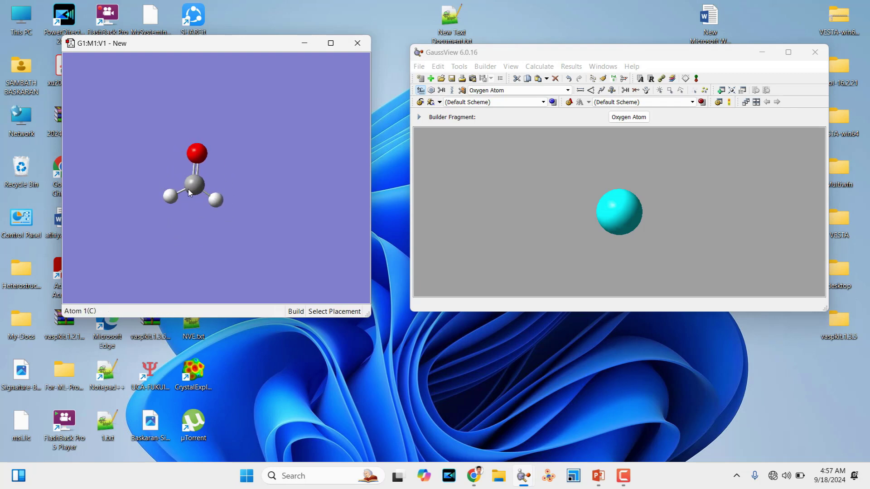
click(604, 80)
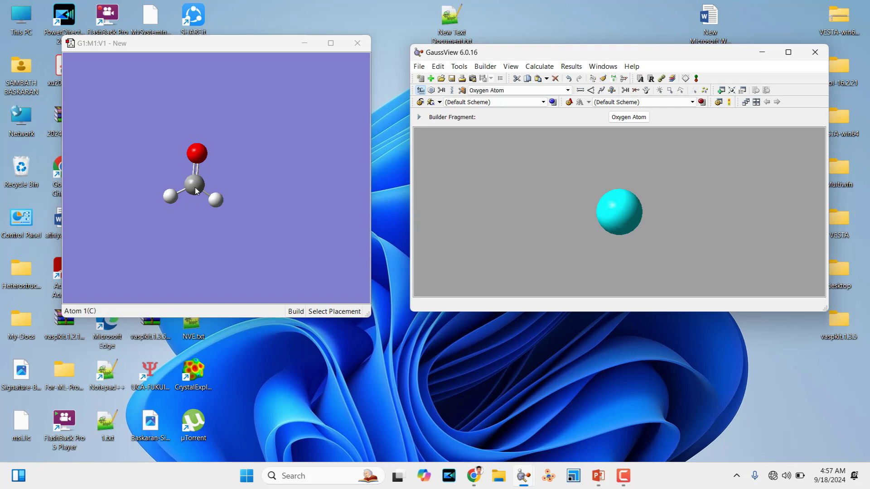
mouse_move(205, 204)
mouse_down()
mouse_move(203, 187)
mouse_move(183, 200)
mouse_move(194, 193)
mouse_up()
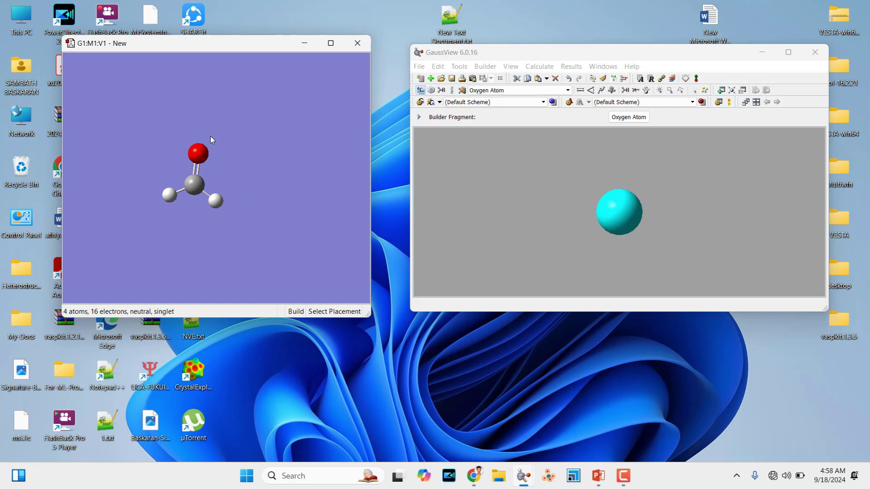
Start saving the structure and create a new folder named MPA inside the Mulliken population analysis folder.
click(421, 67)
click(442, 159)
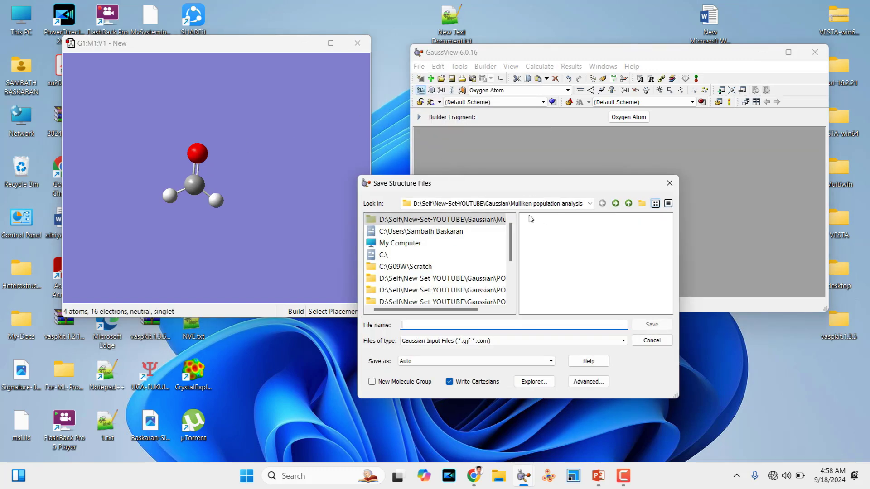
click(629, 203)
click(592, 280)
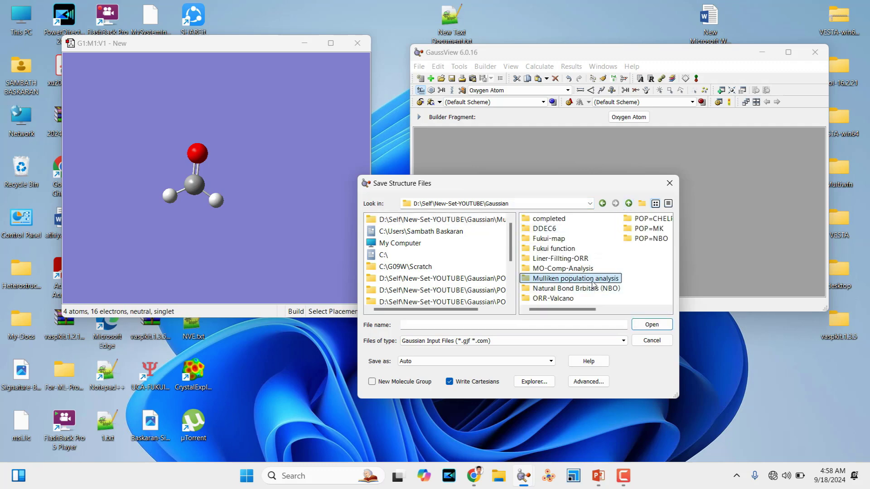
double_click(593, 281)
click(643, 204)
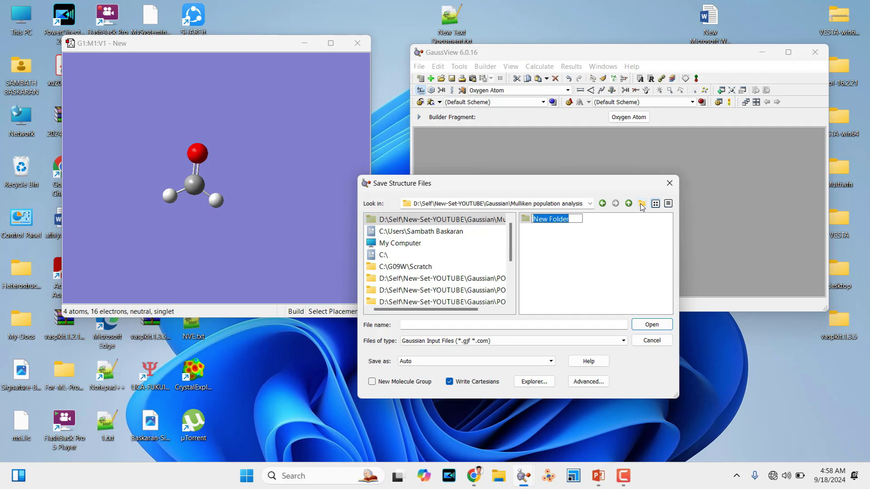
text(MPA)
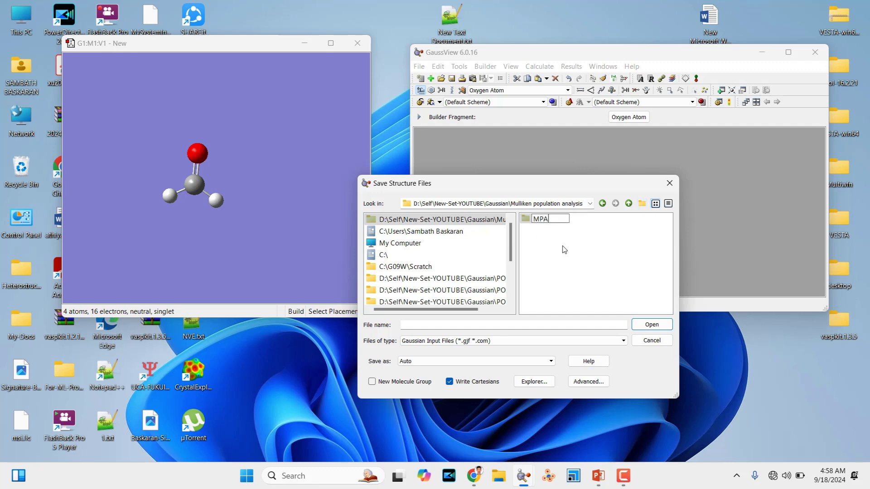
Rename the MPA folder as CH2O-opt and open it as the save location.
click(544, 221)
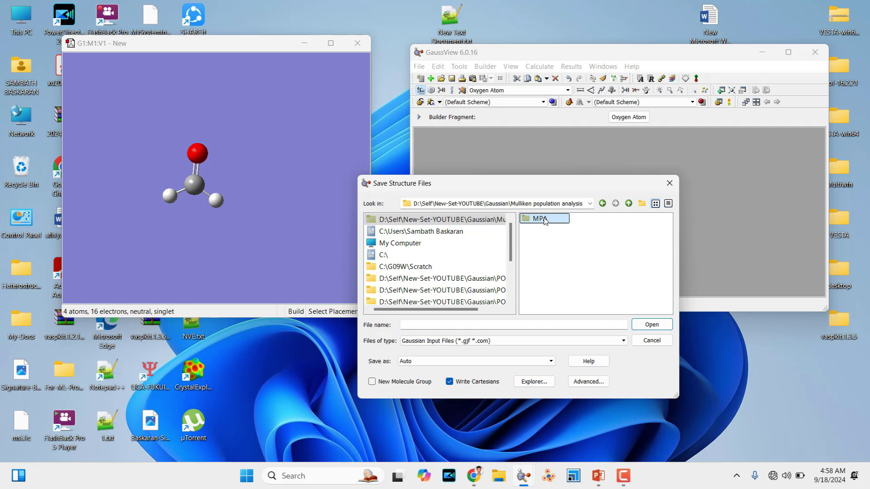
right_click(544, 221)
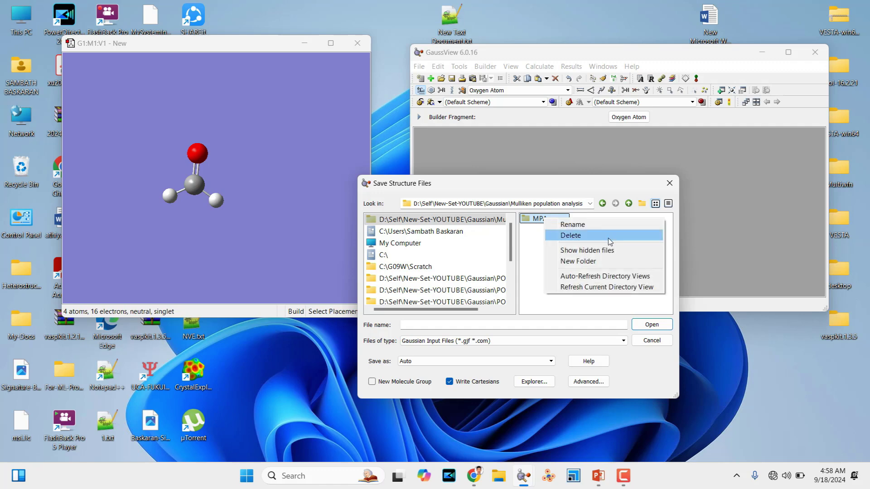
click(590, 226)
text(CH2O)
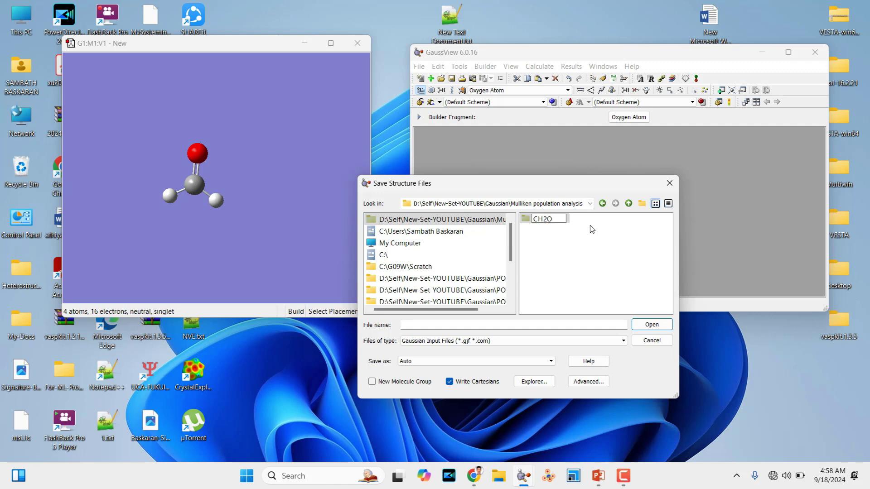
text(-opt)
key(Return)
double_click(550, 219)
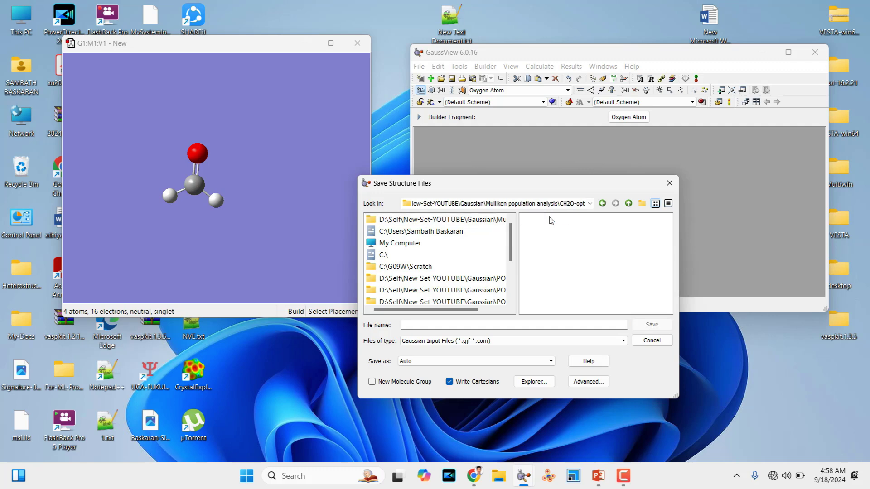
Save the structure as a Gaussian input file named CH2O-opt, and close the molecule view and the program.
click(411, 325)
text(d)
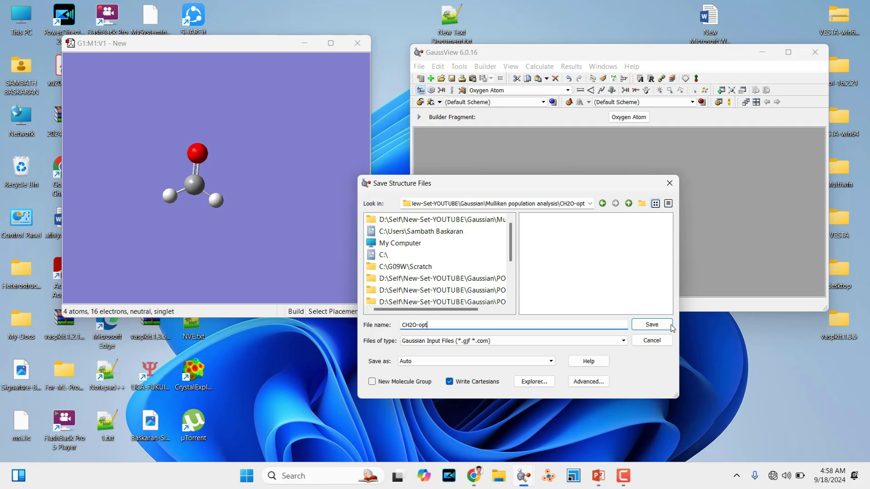
click(655, 324)
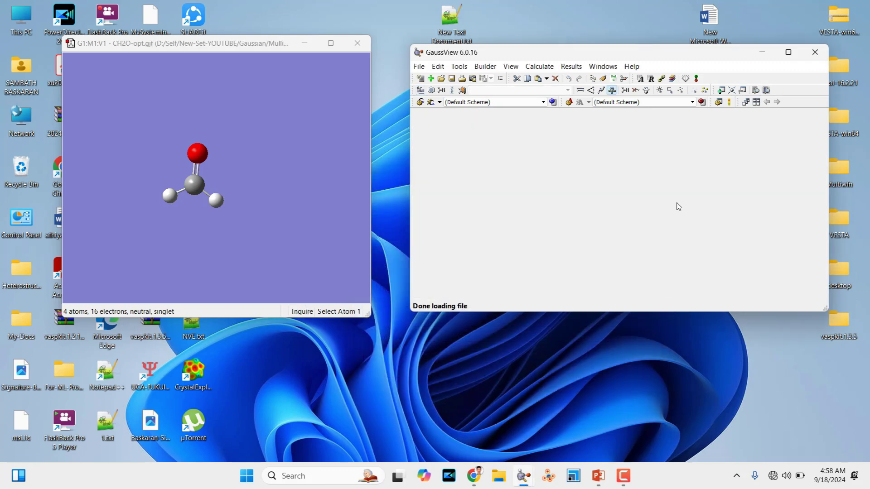
click(357, 44)
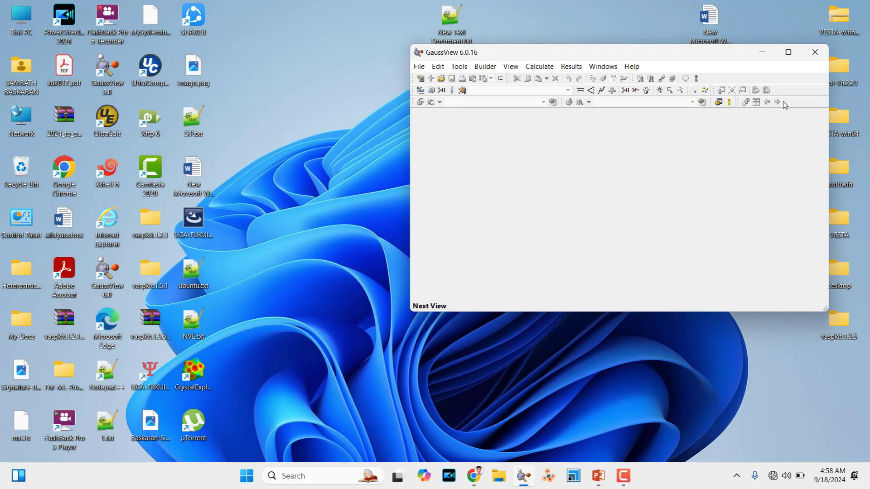
click(815, 52)
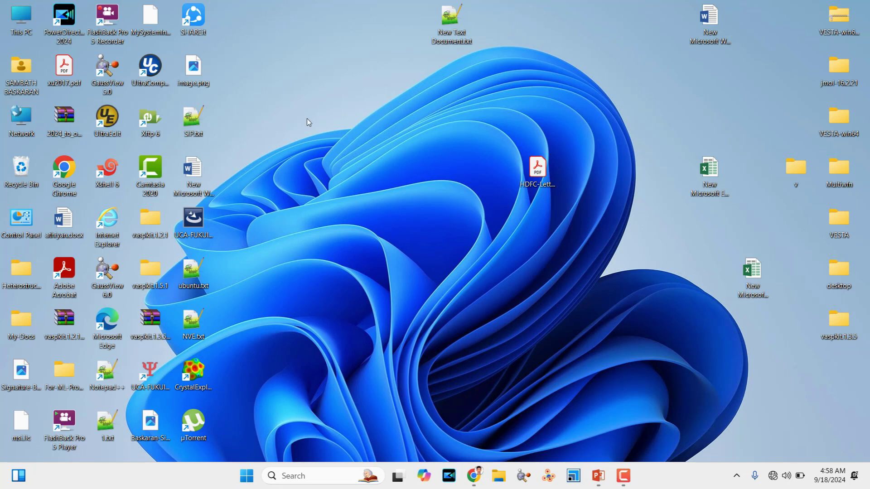
Search the computer for Gaussian 09W and launch it.
click(306, 475)
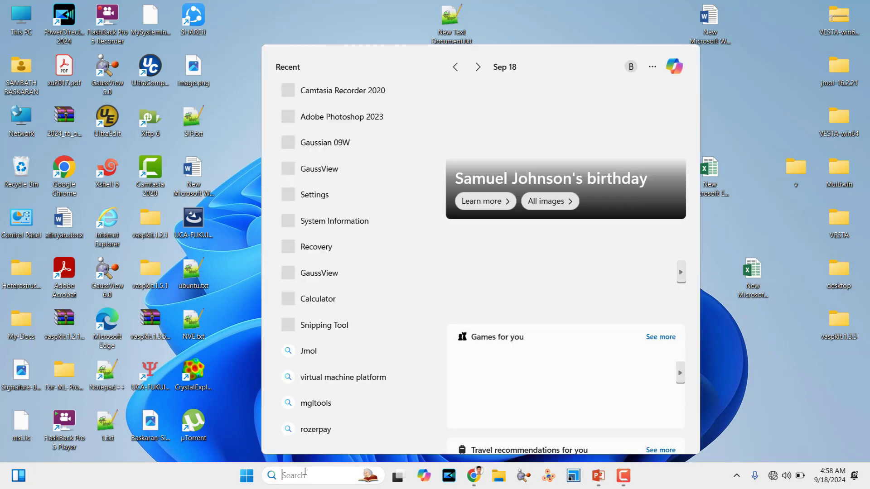
text(gaussian 09W)
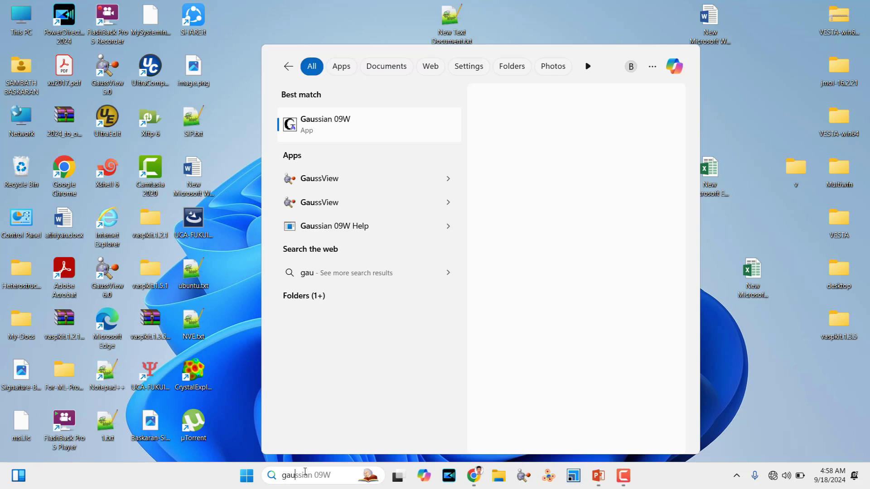
click(329, 132)
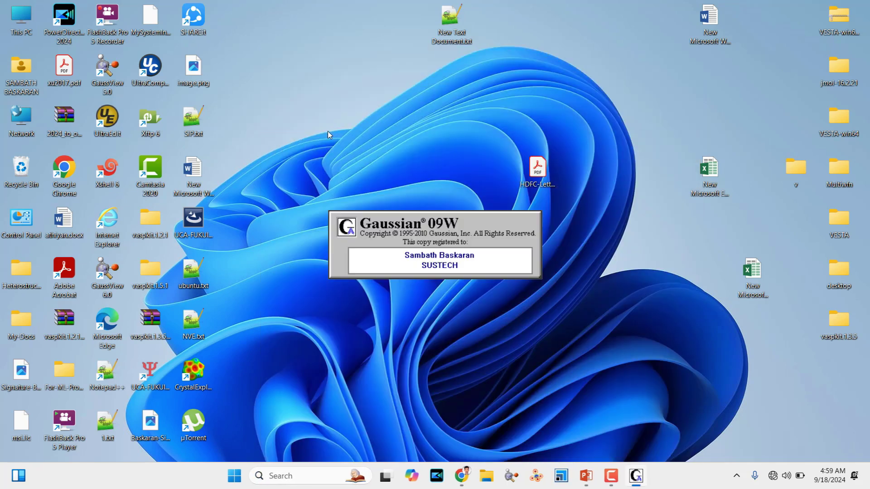
In File Explorer, open CH2O-opt.gjf from the CH2O-opt folder inside Mulliken population analysis in Notepad++.
click(487, 476)
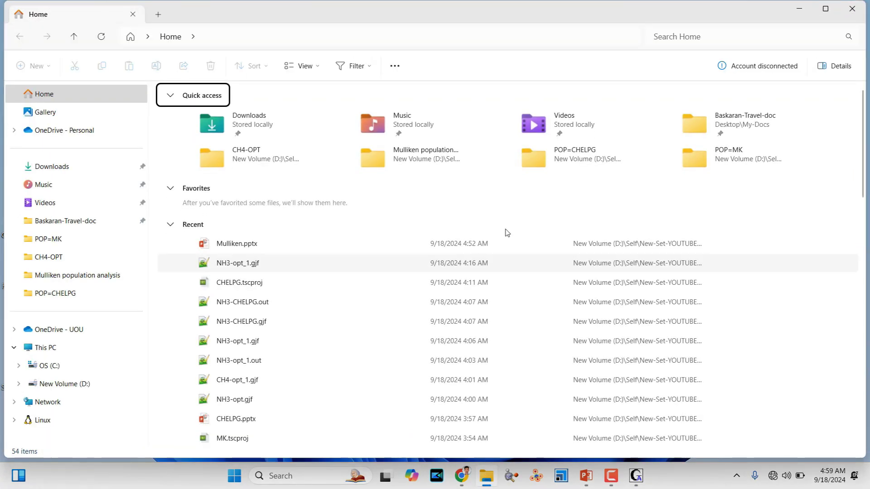
double_click(437, 162)
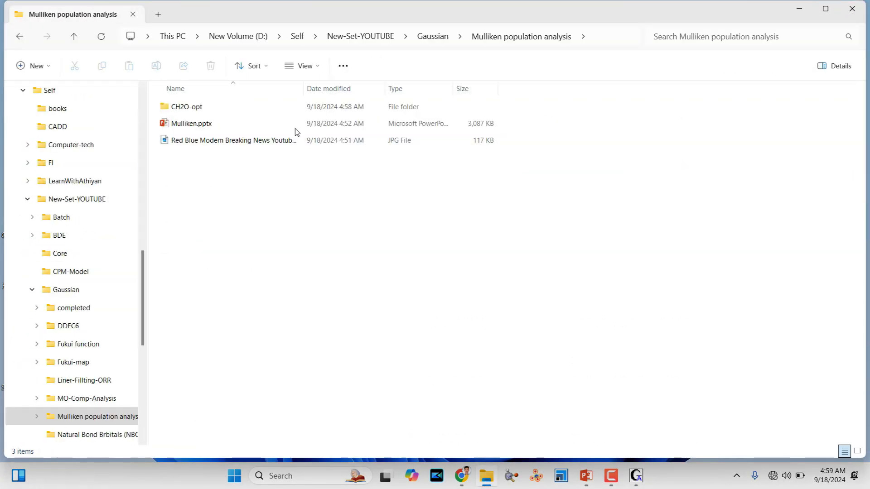
double_click(198, 108)
click(201, 109)
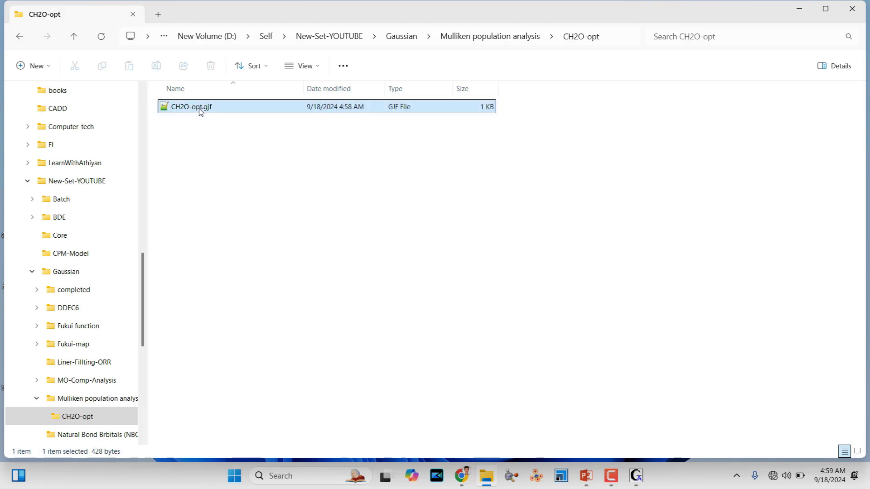
double_click(200, 109)
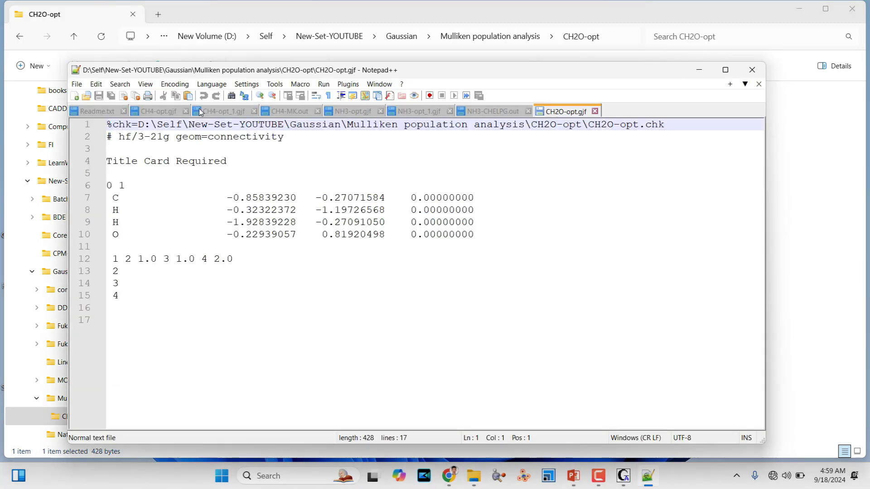
Select the four atom coordinate lines in CH2O-opt.gjf, then switch to Gaussian 09W and open H2O_1.gjf from the POP=NBO\H2O-OPT folder.
drag(483, 238, 107, 198)
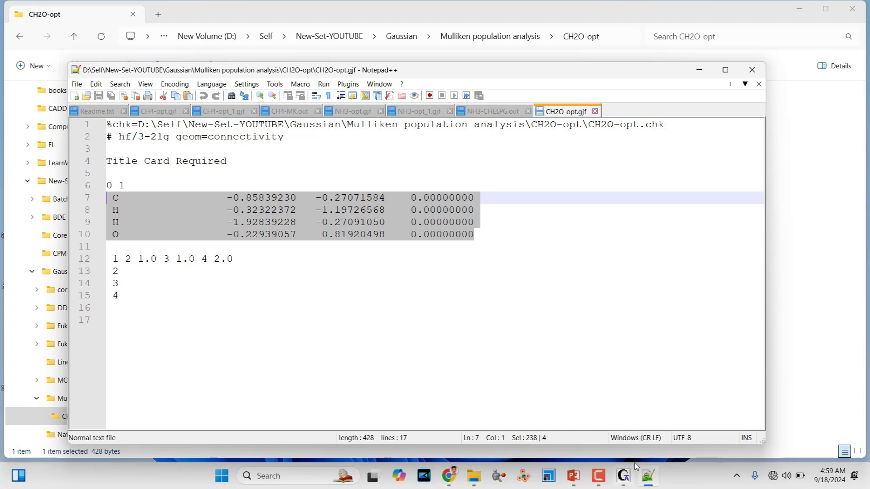
click(629, 476)
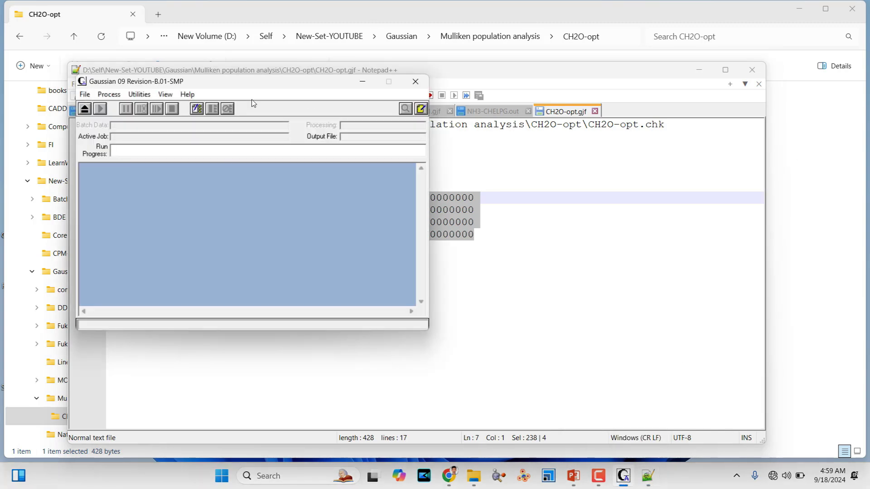
click(85, 94)
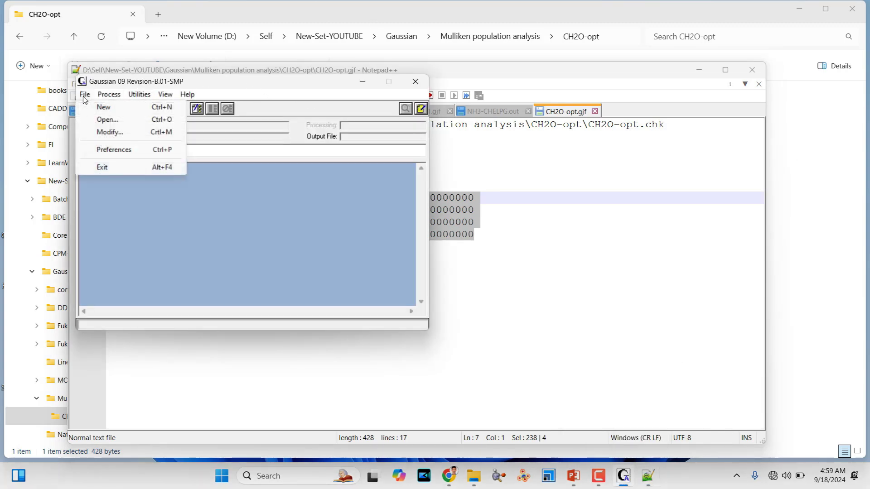
click(107, 119)
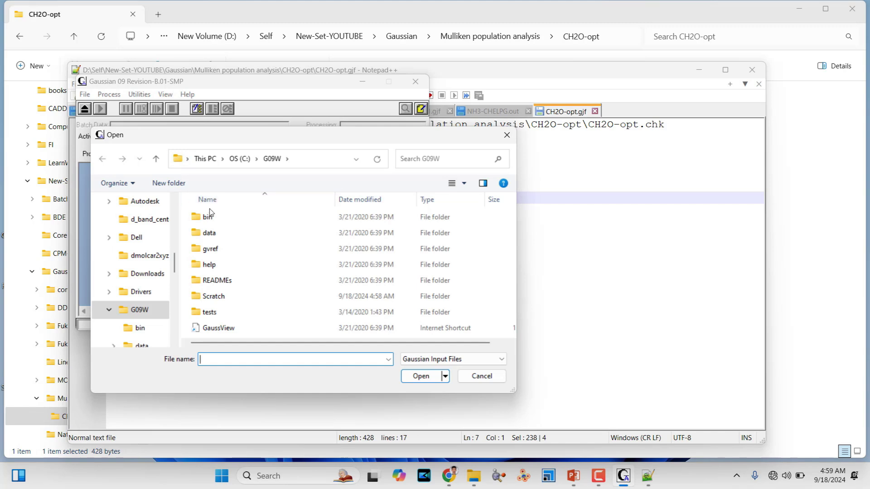
click(357, 159)
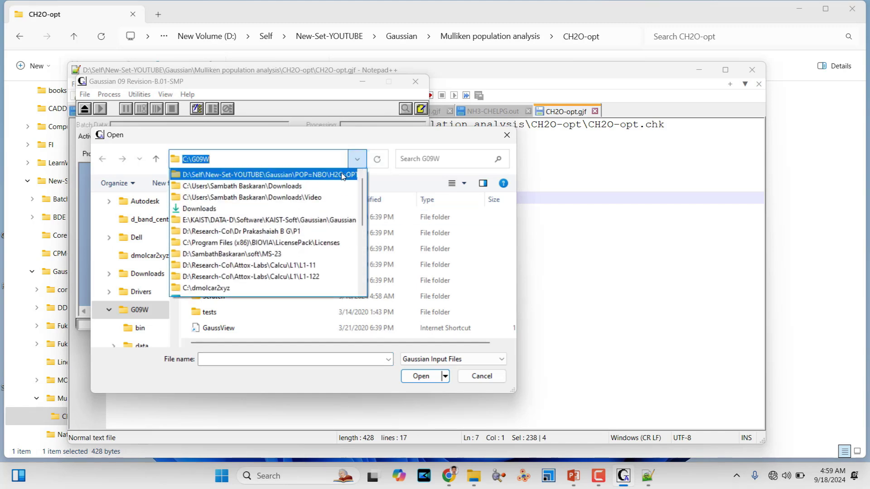
click(342, 175)
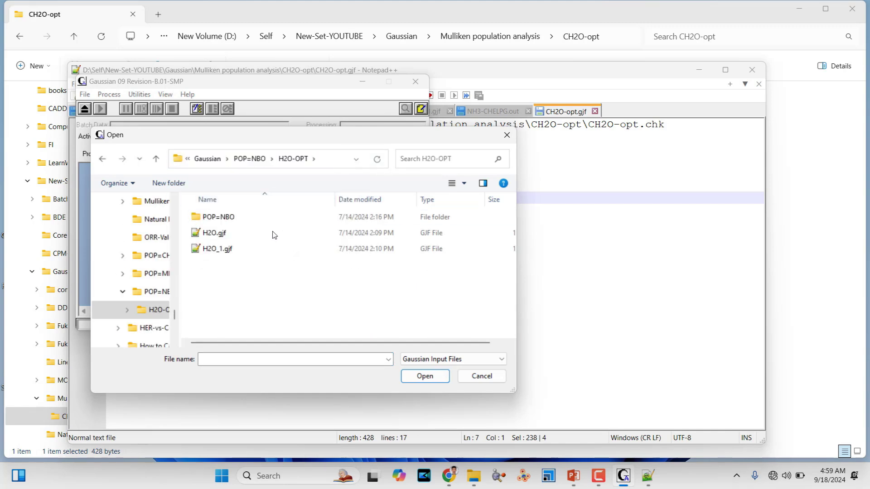
click(226, 249)
click(429, 378)
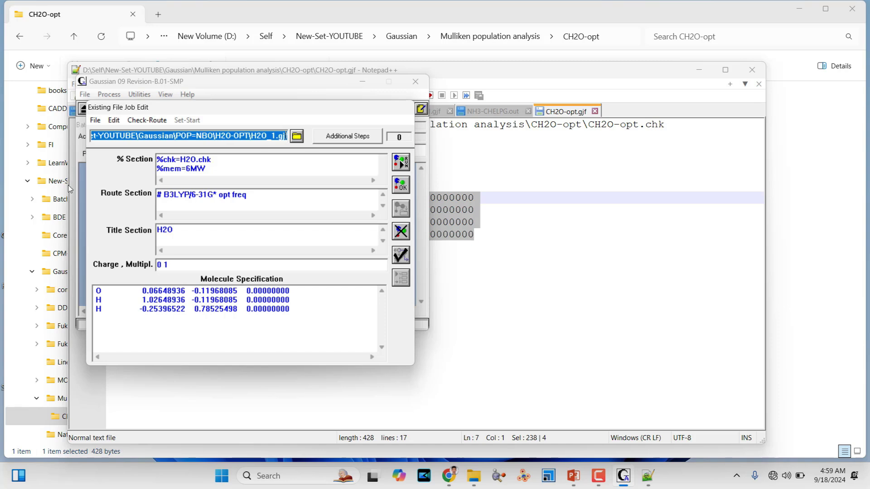
Set the checkpoint file to CH2O.chk in the % Section and check the memory and processor lines.
click(197, 160)
key(BackSpace)
key(BackSpace)
key(BackSpace)
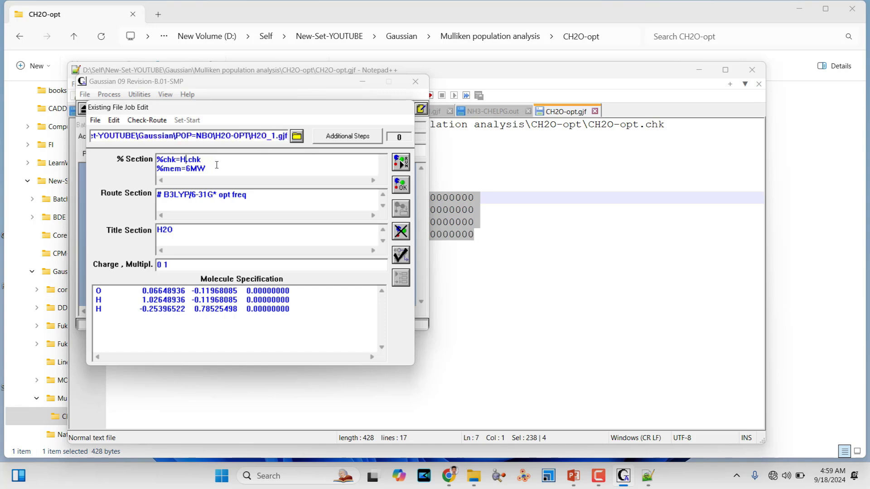
text(CH2O)
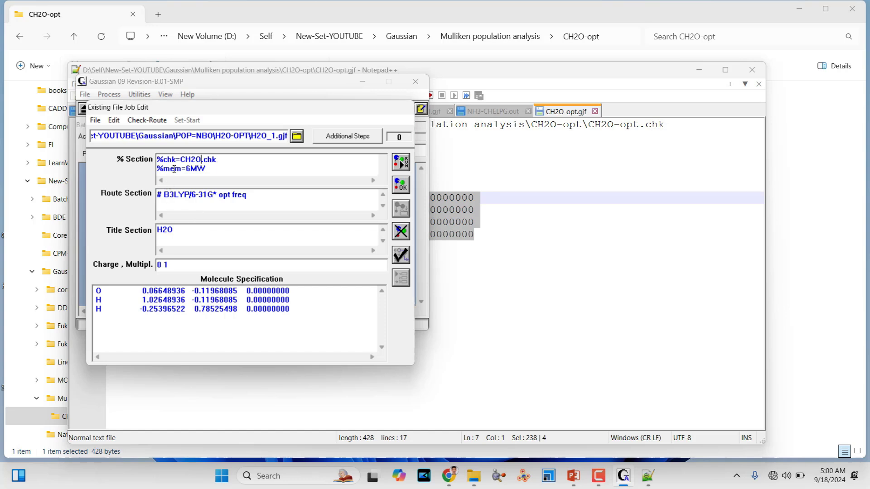
scroll(174, 169, down, 1)
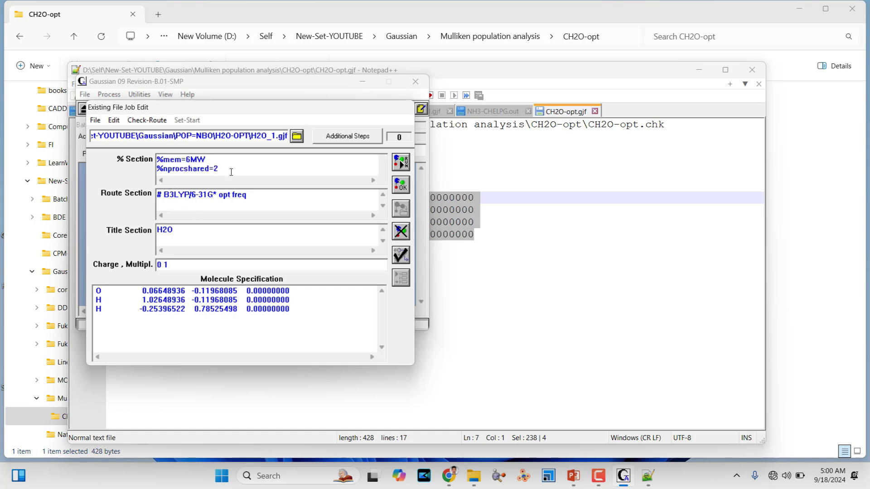
drag(227, 168, 150, 158)
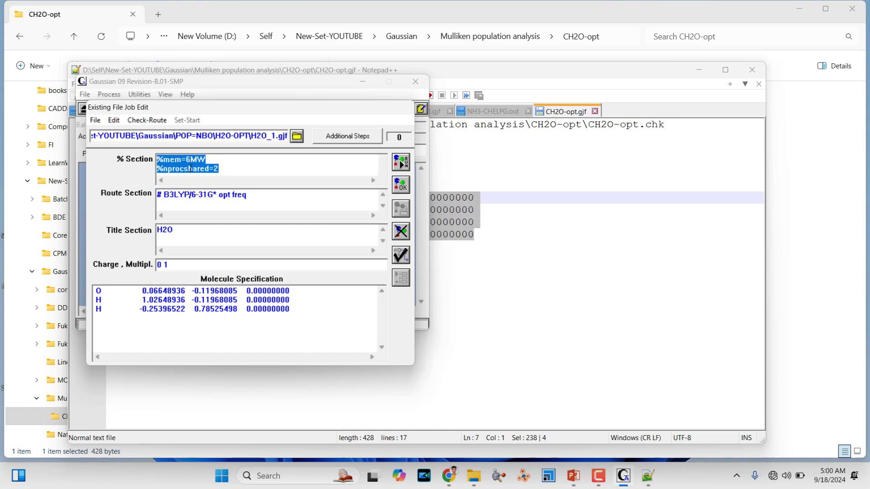
Check the B3LYP/6-31G* opt freq route and set the job title to CH2O.
click(162, 196)
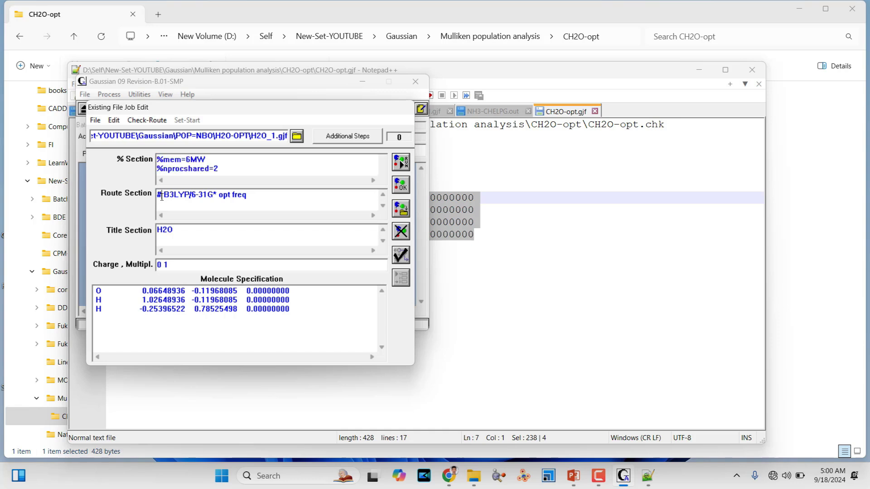
drag(164, 196, 219, 195)
click(221, 197)
drag(180, 230, 131, 230)
text(CH)
text(@)
key(BackSpace)
key(BackSpace)
text(2O)
Replace the water coordinates in the Molecule Specification with the C, H, H and O coordinates copied from CH2O-opt.gjf in Notepad++.
drag(325, 315, 52, 283)
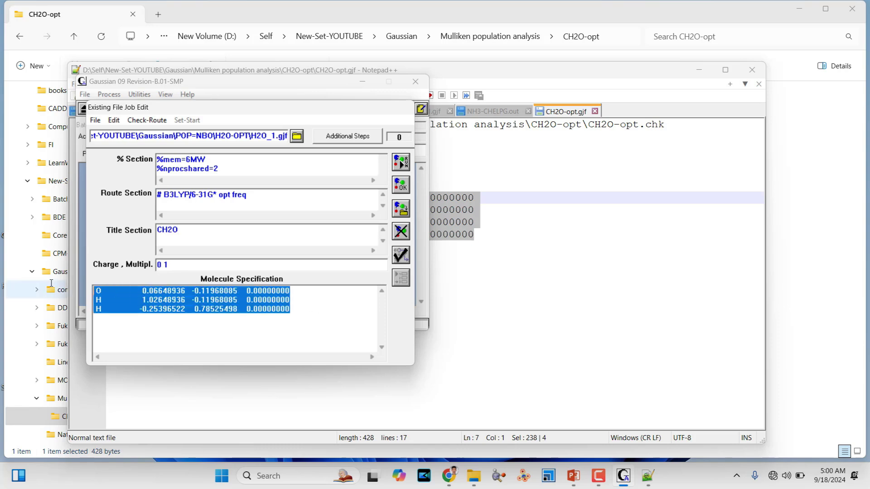
key(Delete)
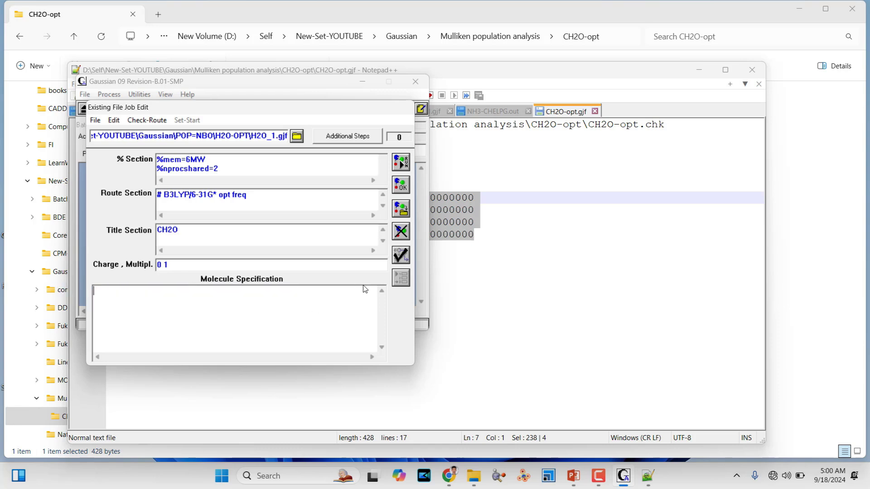
click(537, 75)
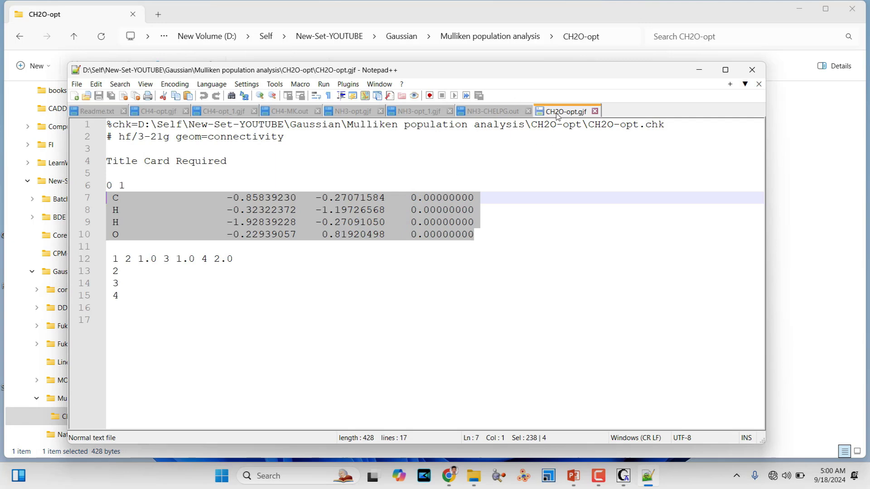
right_click(247, 222)
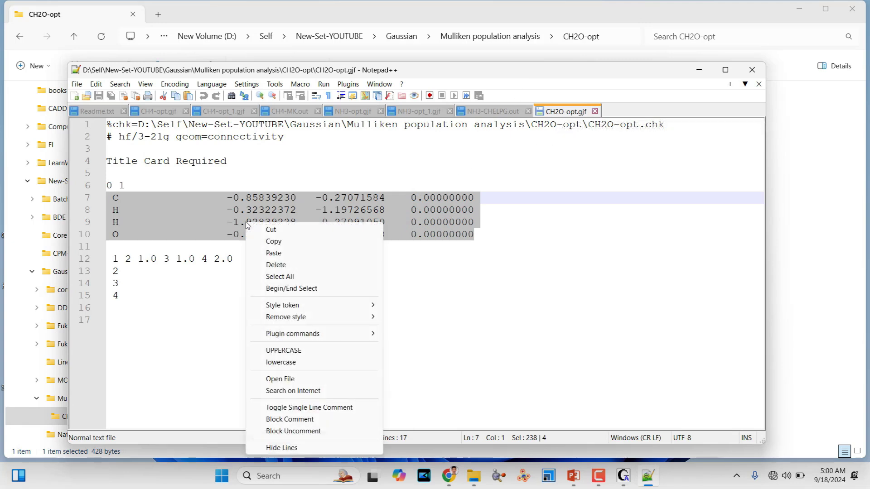
click(276, 242)
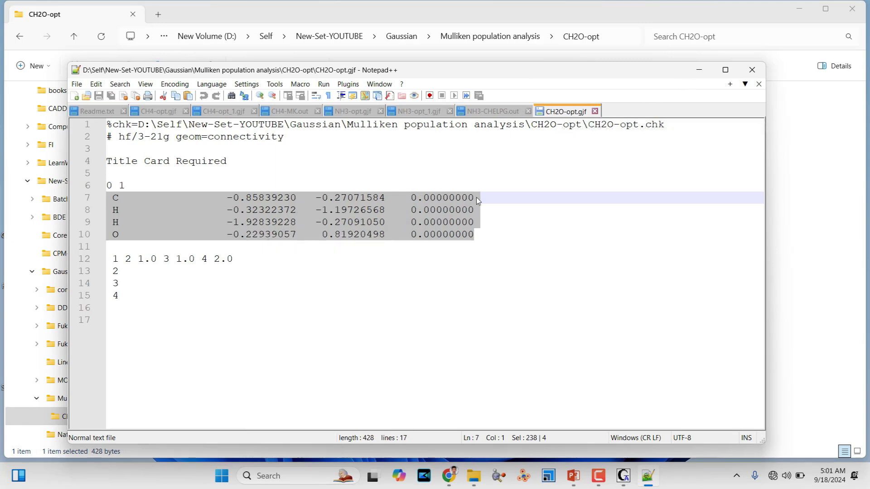
right_click(426, 222)
click(452, 239)
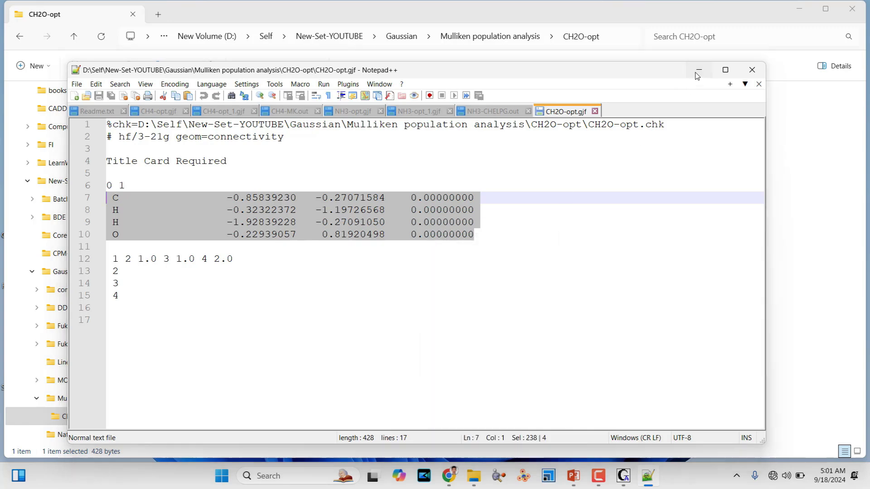
click(699, 70)
click(103, 295)
key(ctrl+v)
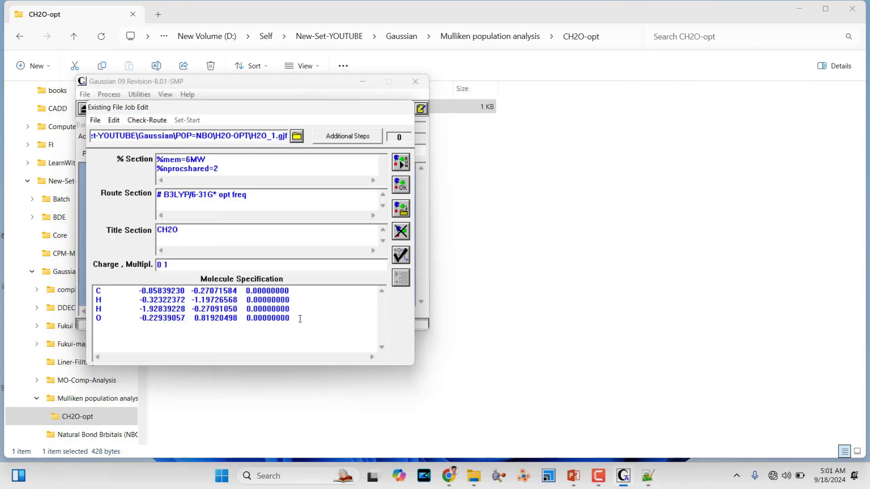
Add several blank lines after the last atom in the Molecule Specification.
key(Return)
key(Return)
key(Return)
key(Return)
key(Return)
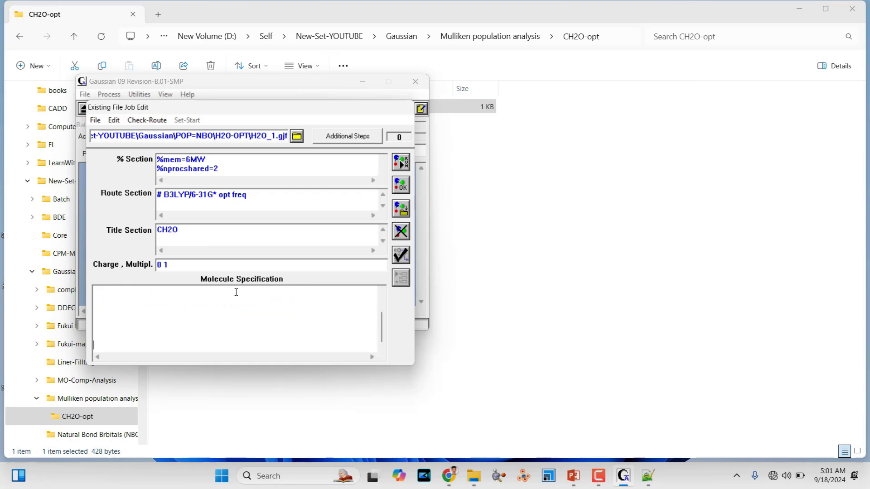
scroll(235, 291, up, 2)
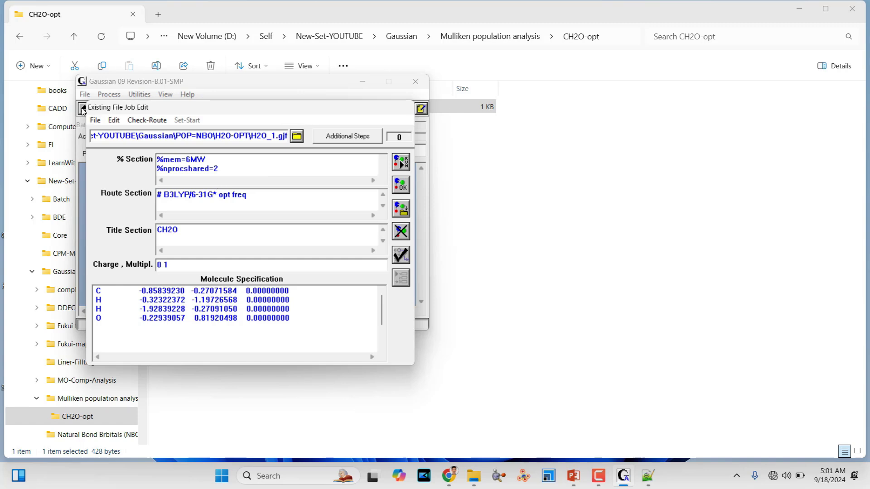
Save the job as CH2O-opt_1.gjf in the CH2O-opt folder inside Mulliken population analysis.
click(95, 120)
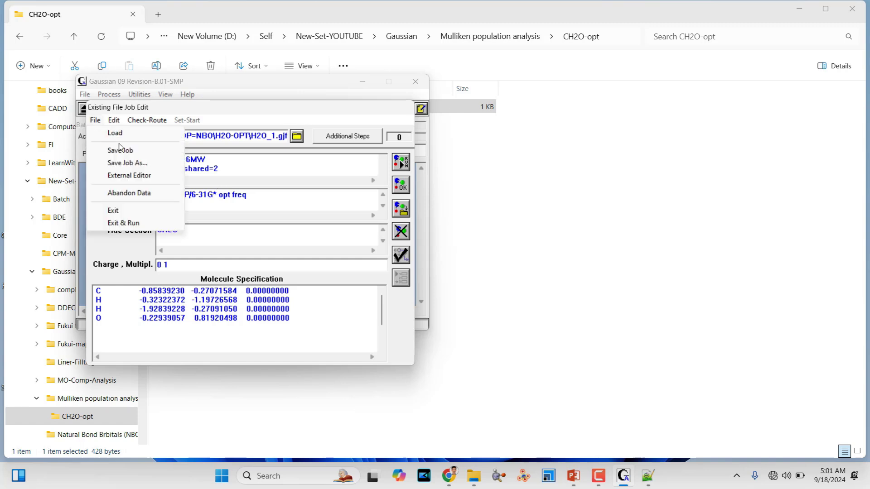
click(123, 163)
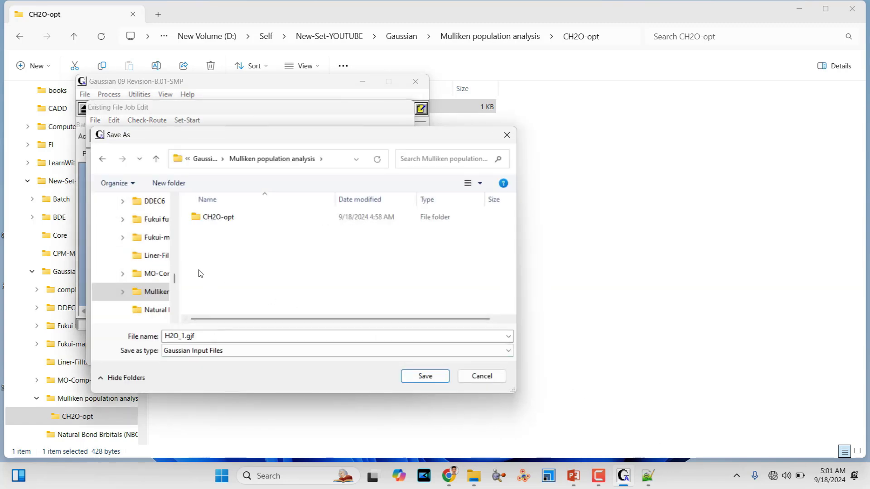
double_click(219, 217)
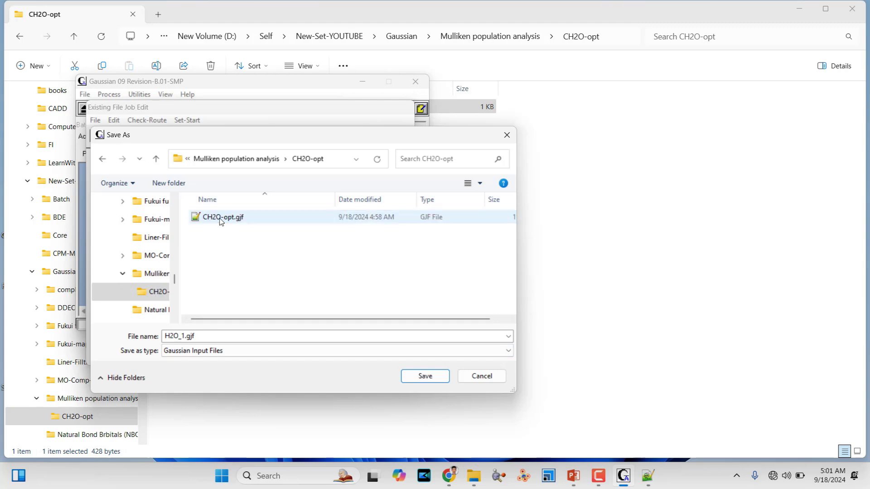
click(228, 221)
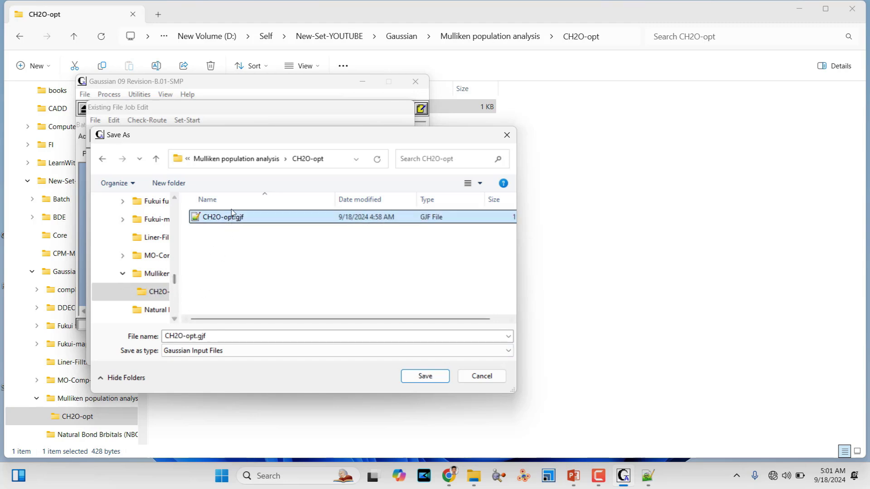
click(190, 338)
click(195, 337)
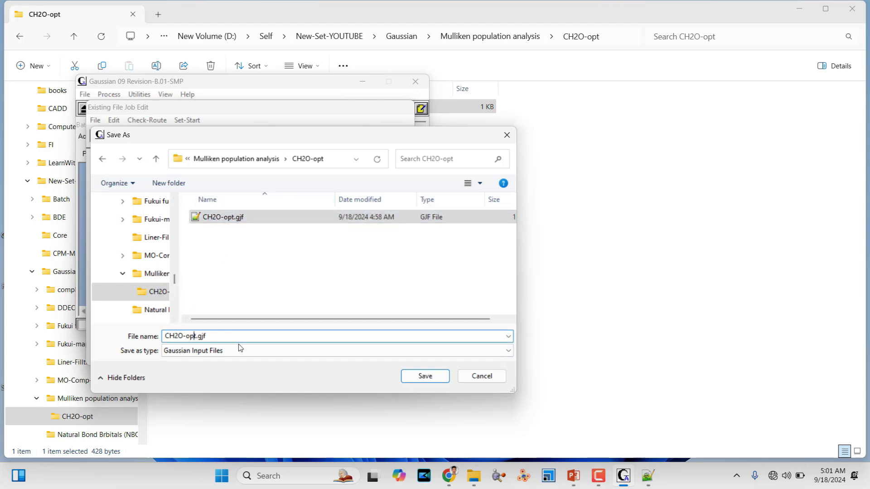
text(_1)
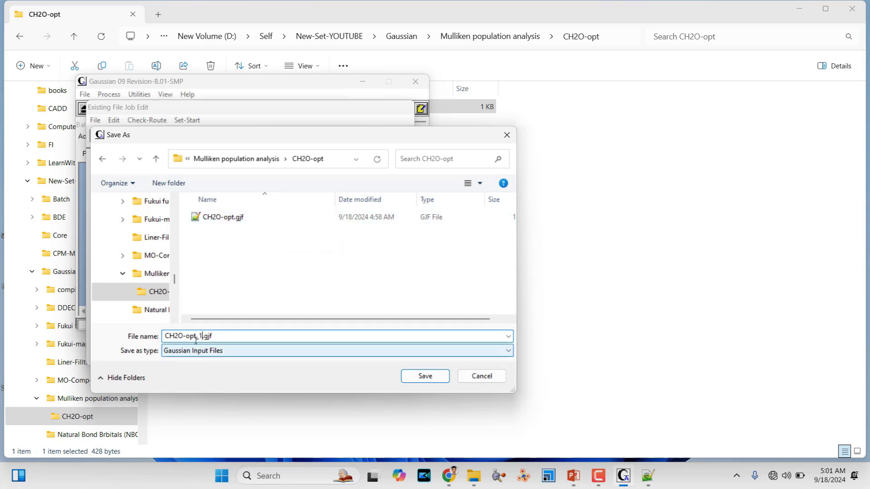
click(425, 376)
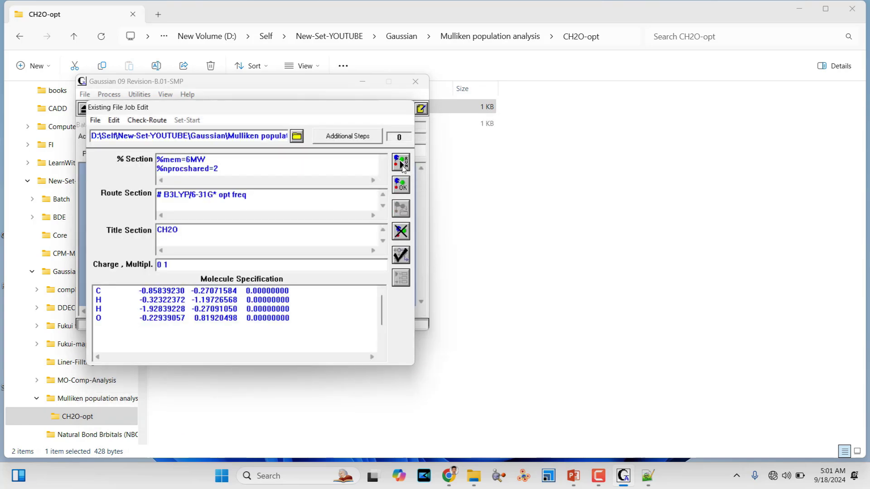
Run the job with its output saved as CH2O-opt_1.out in Mulliken population analysis\CH2O-opt, and check the termination line.
click(402, 162)
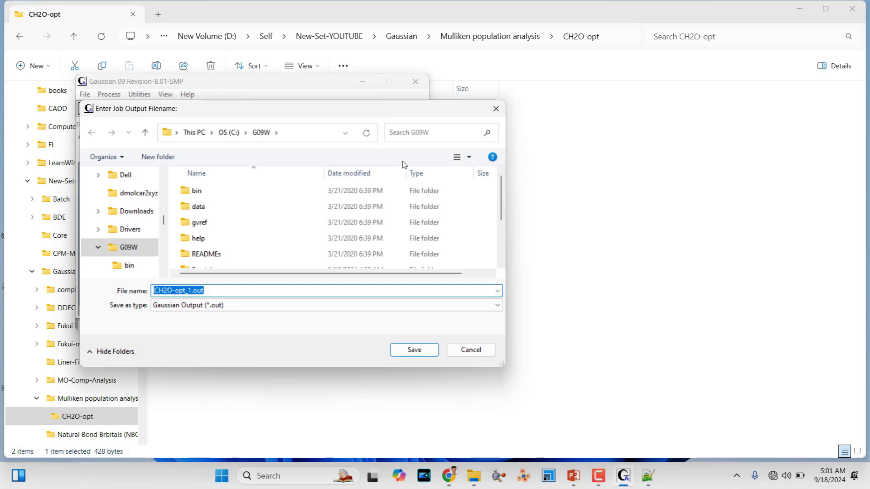
click(345, 133)
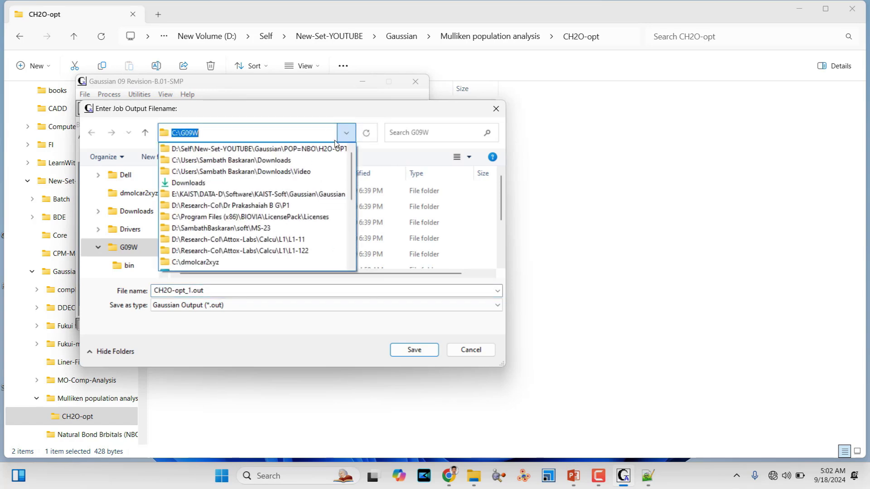
click(334, 149)
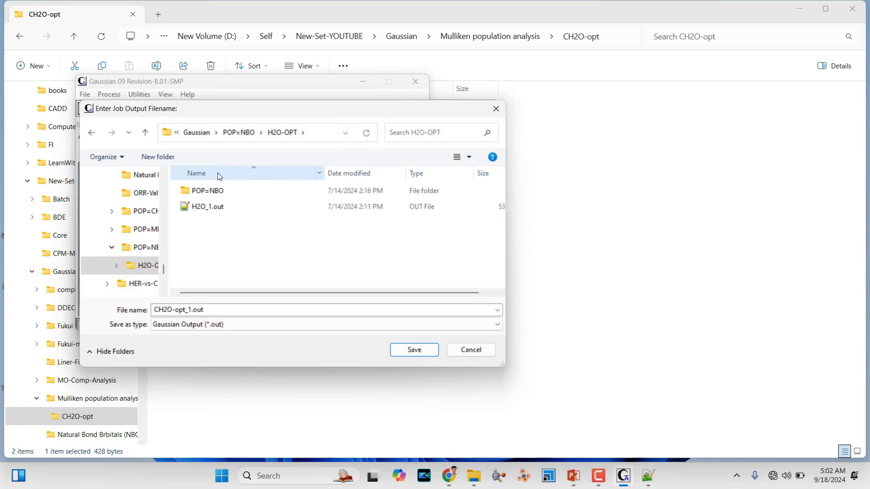
click(196, 132)
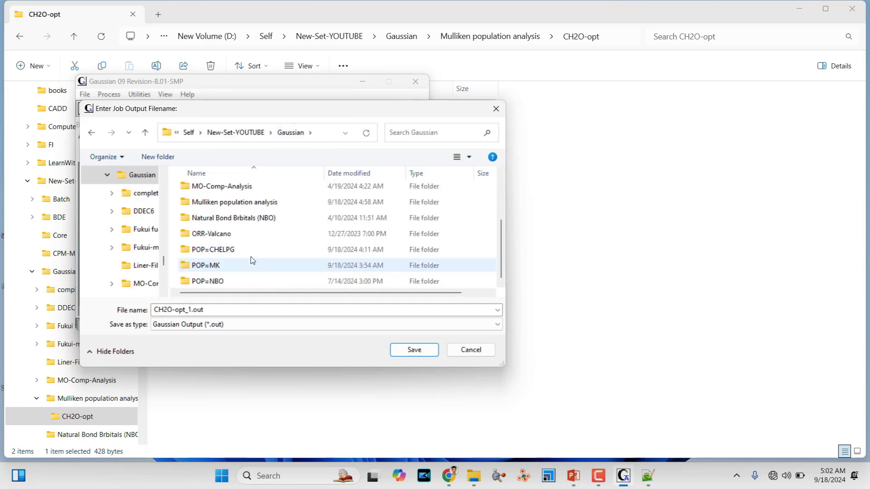
double_click(242, 202)
click(221, 194)
double_click(221, 194)
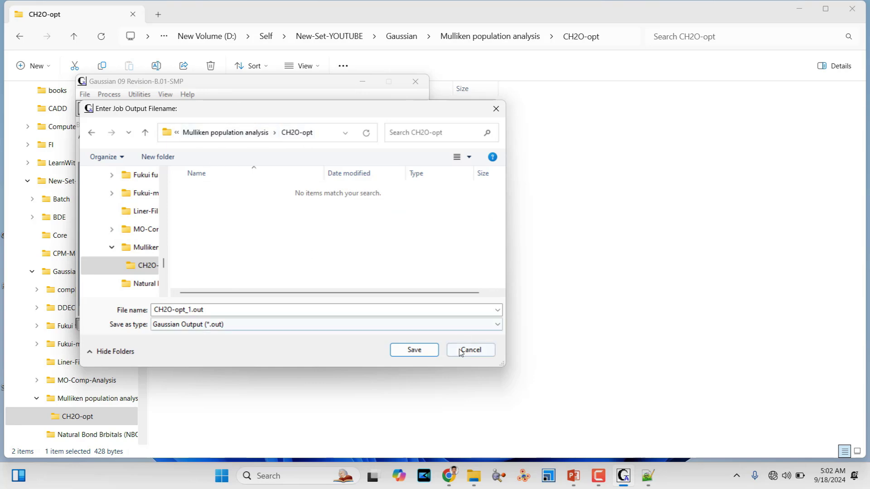
click(421, 351)
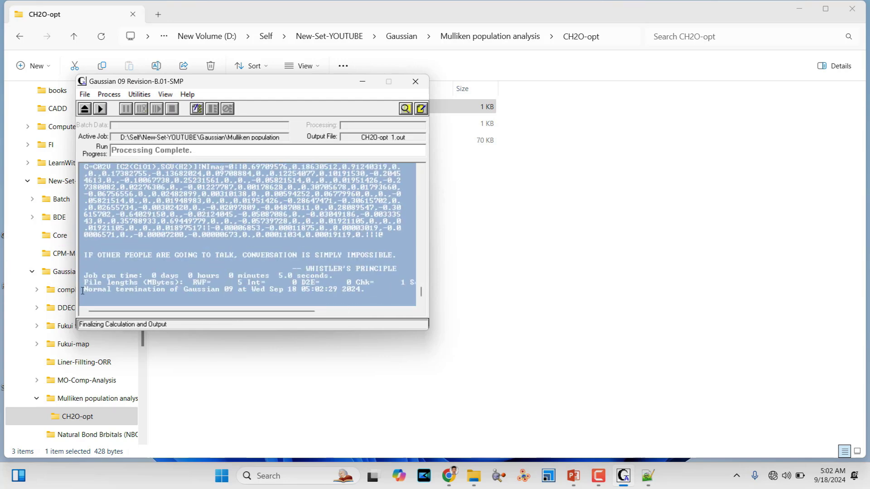
drag(84, 291, 260, 290)
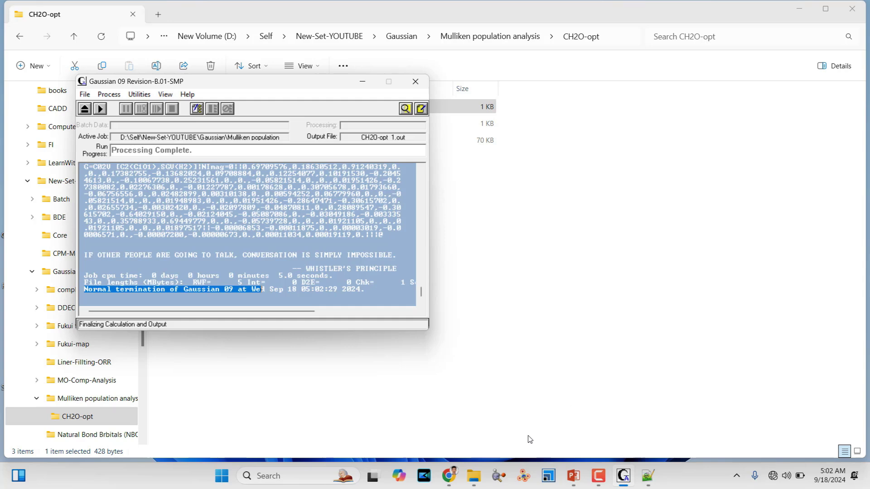
Launch GaussView, dismissing its tips and the empty new molecule window, and minimize the Gaussian 09W window.
click(499, 478)
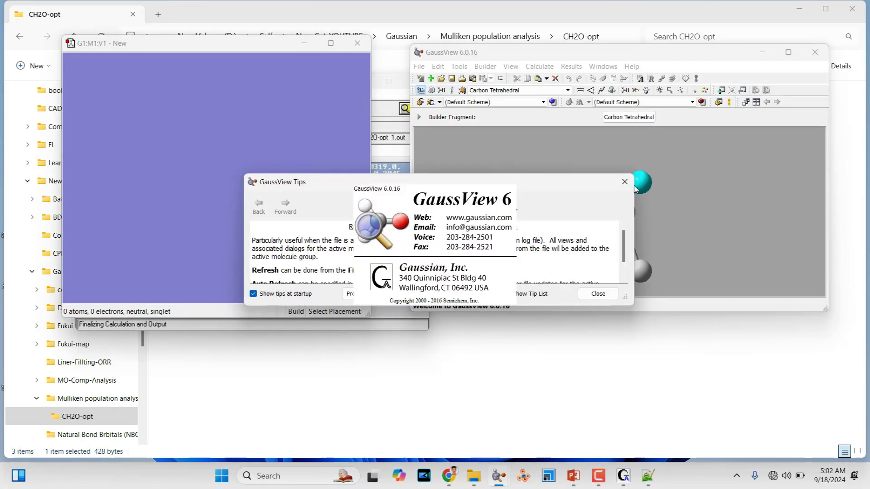
click(625, 182)
click(357, 44)
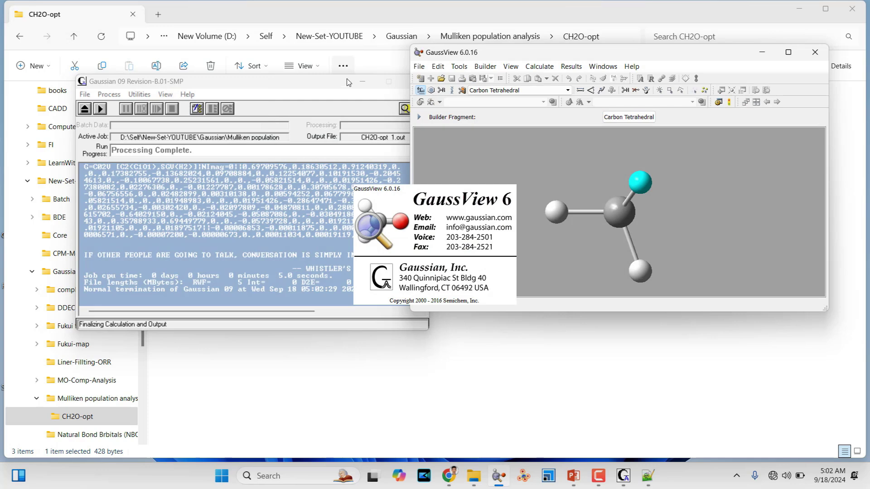
click(363, 82)
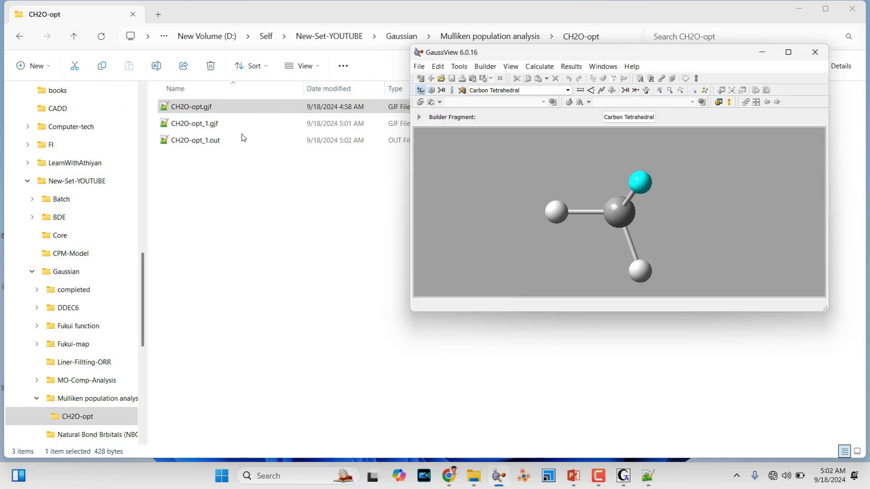
Load CH2O-opt_1.out from File Explorer into GaussView and rotate the formaldehyde molecule to show all four atoms.
click(208, 144)
drag(661, 26, 432, 58)
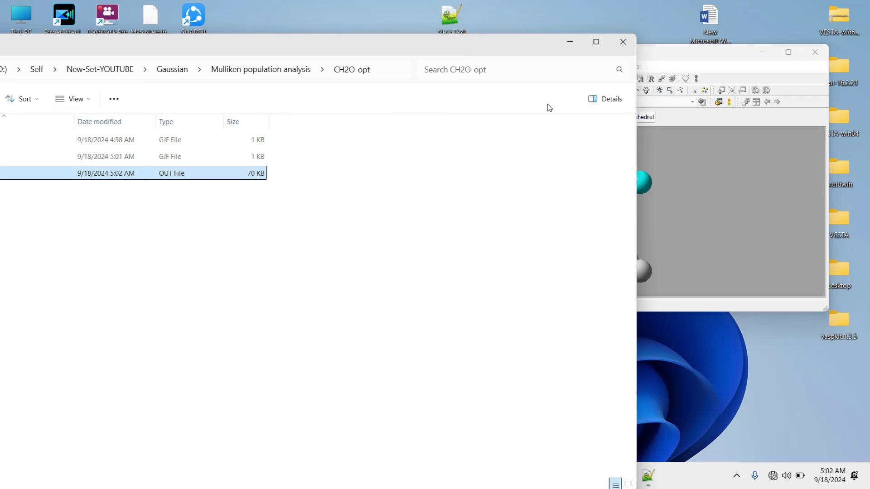
click(676, 72)
drag(282, 39, 433, 54)
click(806, 204)
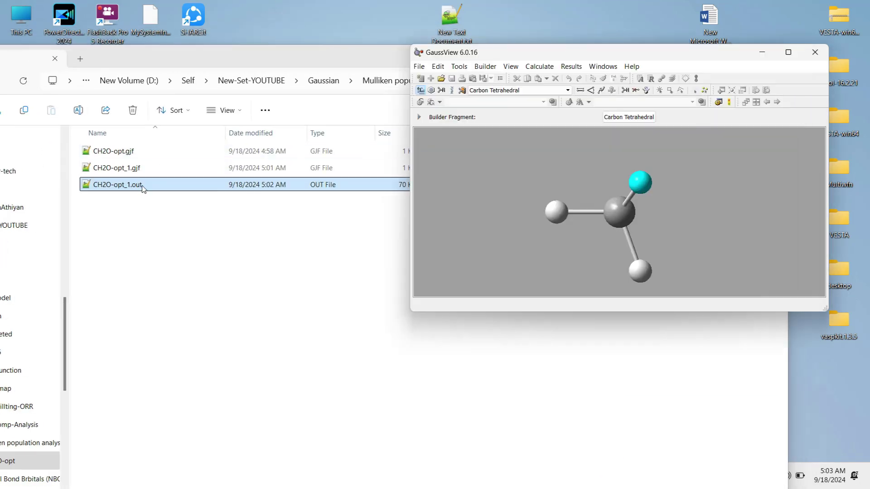
drag(453, 216, 454, 215)
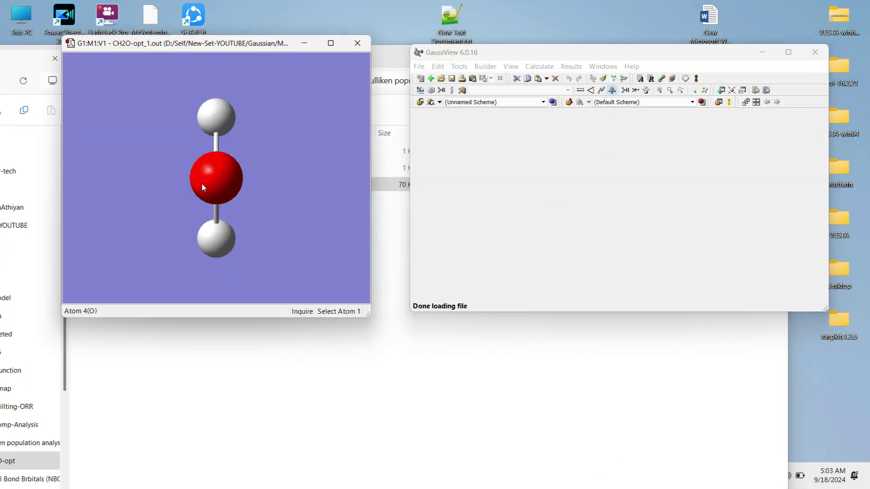
drag(230, 160, 240, 176)
Bring up the Vibrations results for the optimized formaldehyde and check the listed frequencies for negative values.
click(571, 66)
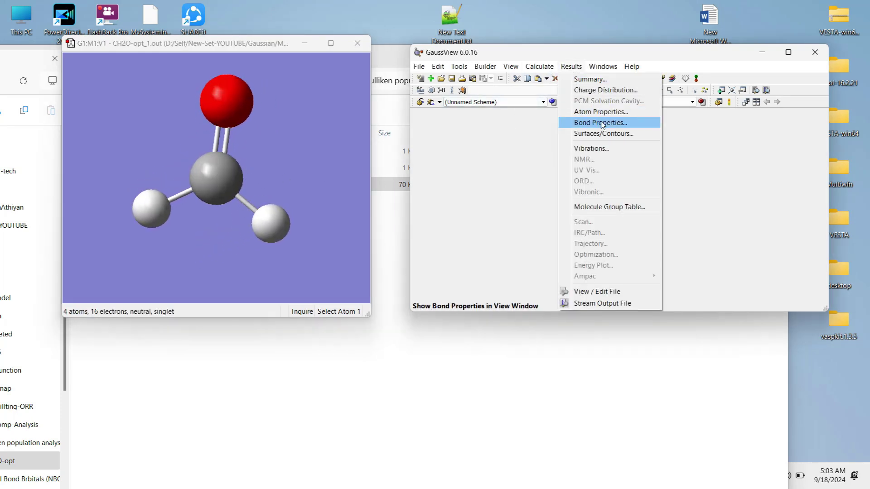
click(598, 152)
drag(377, 159, 594, 130)
scroll(543, 181, down, 1)
scroll(544, 183, up, 1)
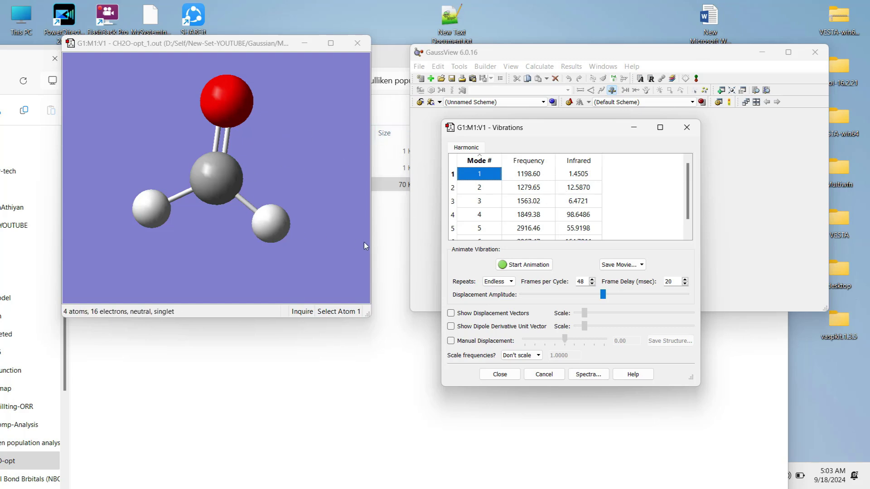
Animate formaldehyde's vibrational modes 1 to 5, stop the animation and close the vibration results.
click(519, 265)
click(242, 184)
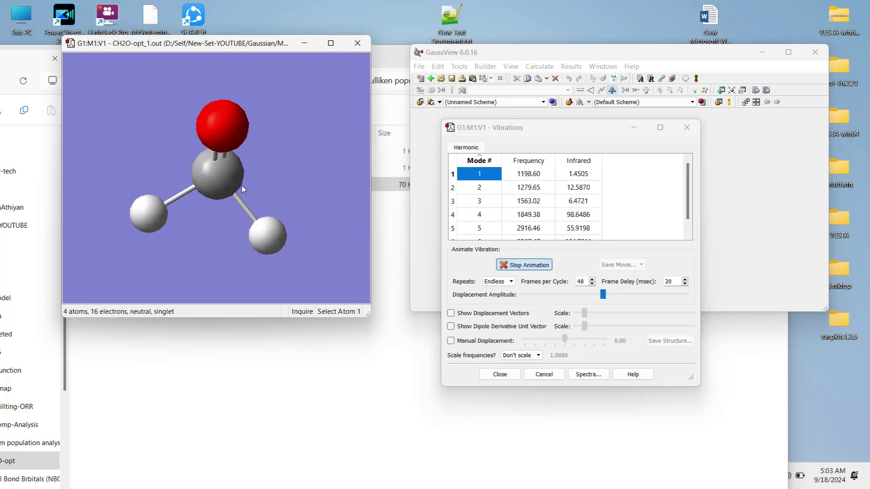
drag(246, 162, 228, 160)
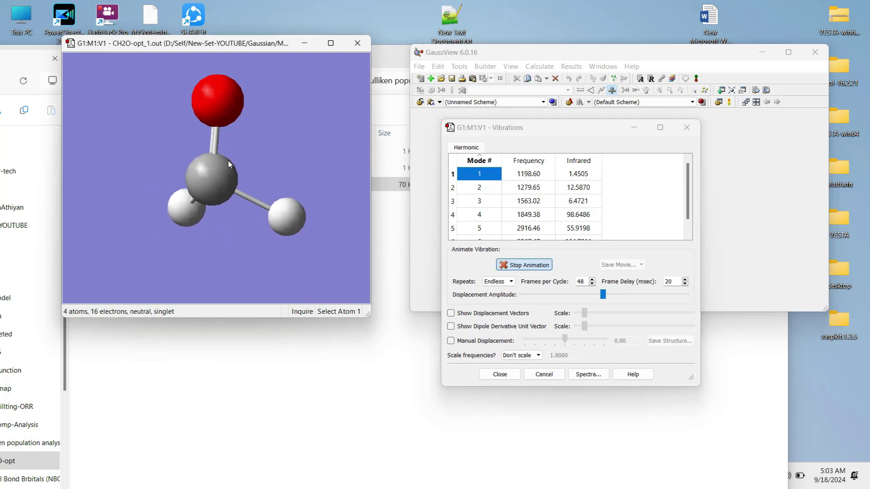
click(471, 191)
click(484, 203)
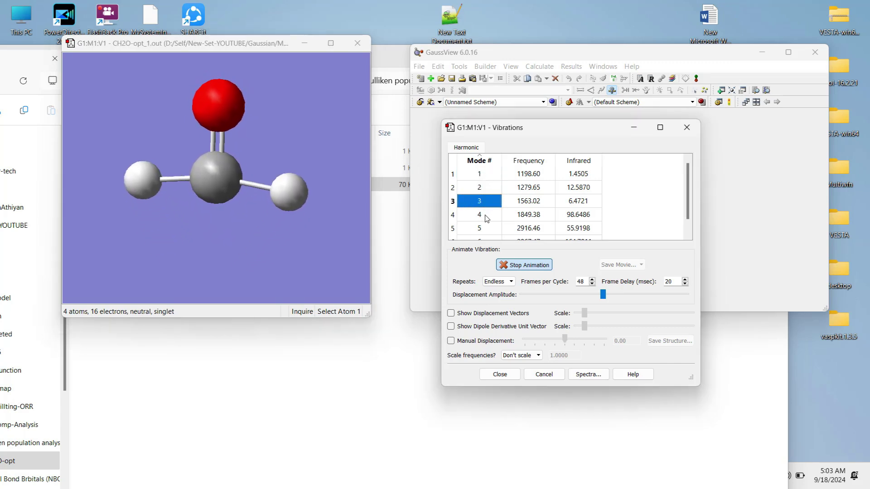
click(485, 214)
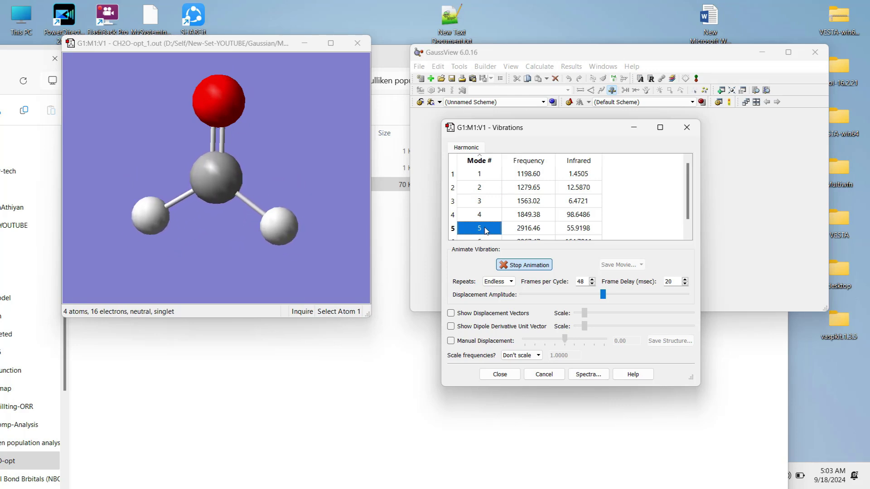
click(530, 268)
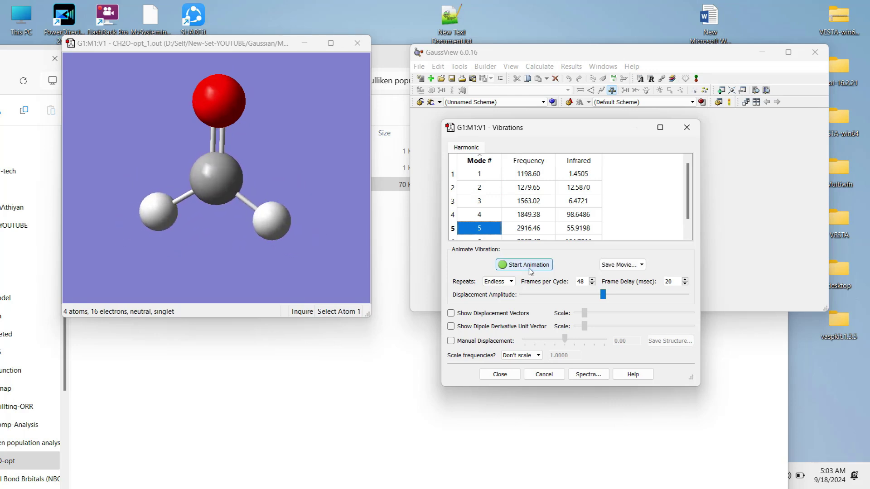
click(499, 375)
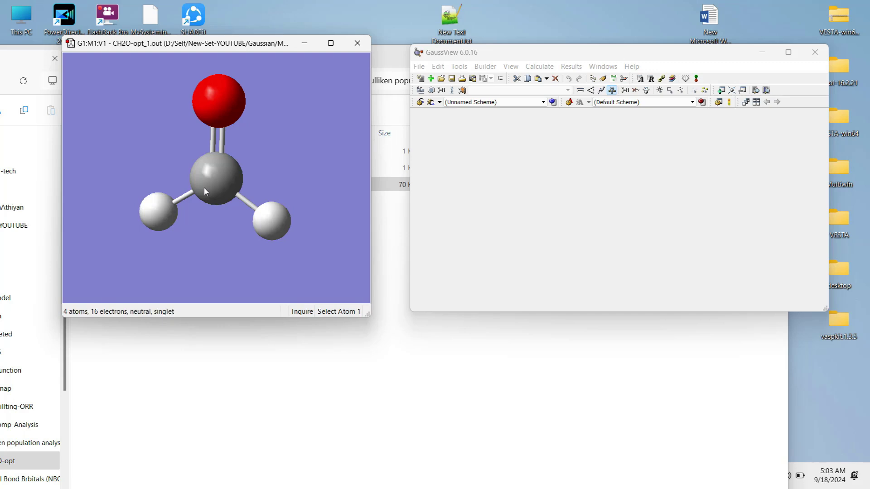
Save the optimized structure as CH2O-opt_1.gjf in a new MPA folder inside CH2O-opt.
click(483, 172)
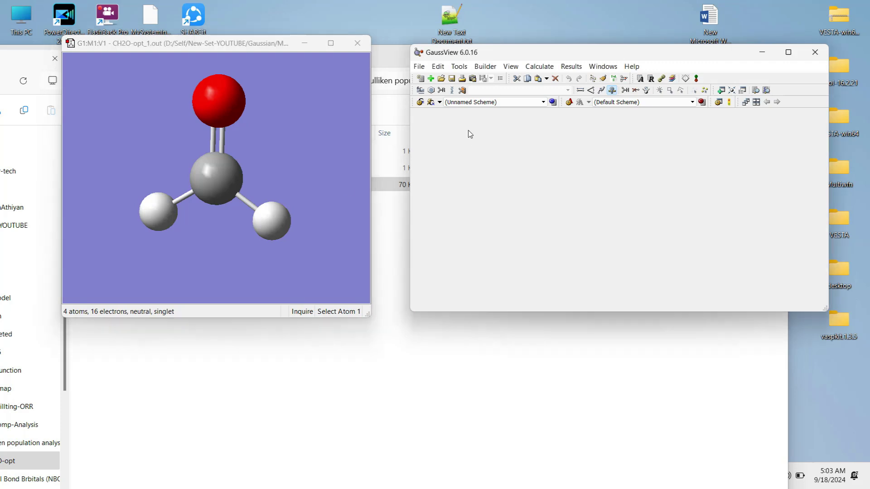
click(419, 66)
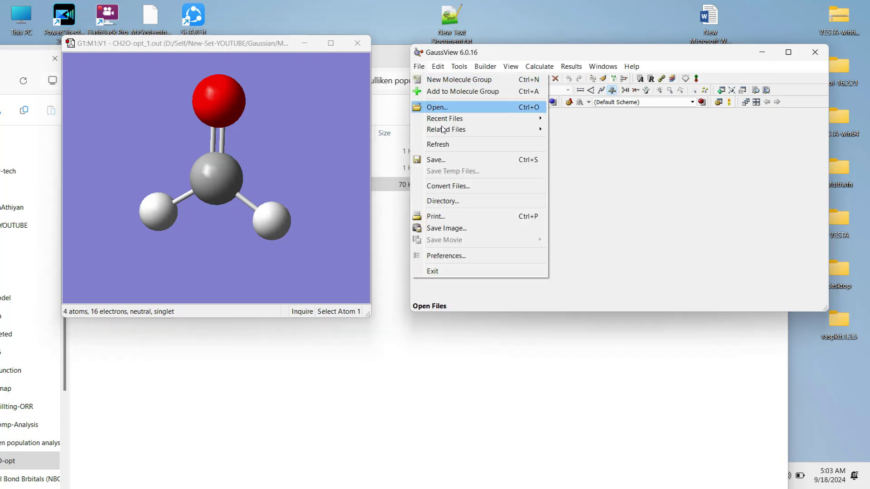
click(438, 160)
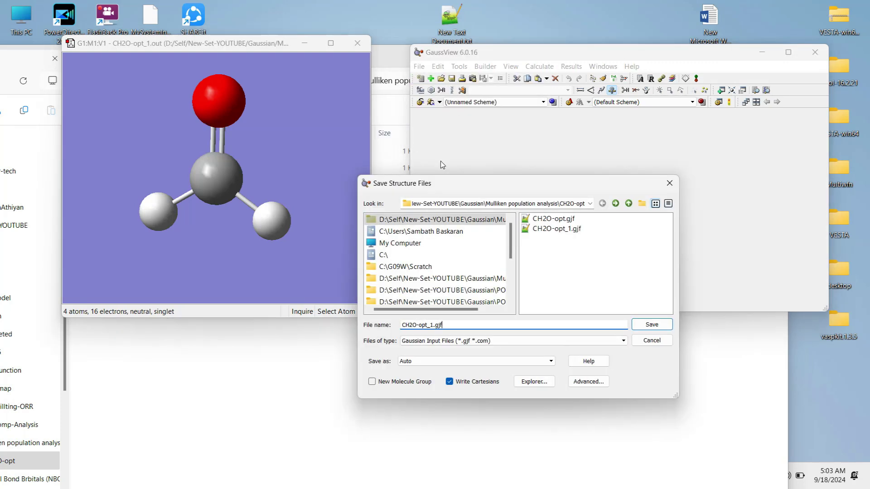
click(642, 205)
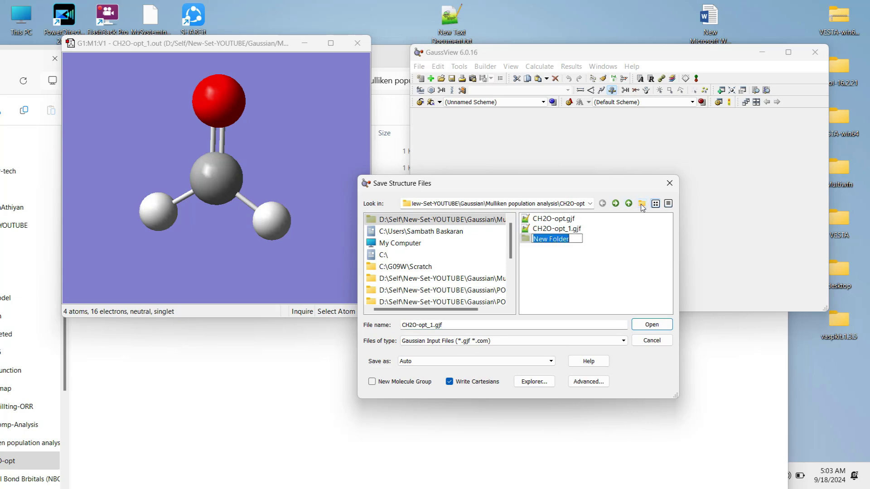
text(MPA)
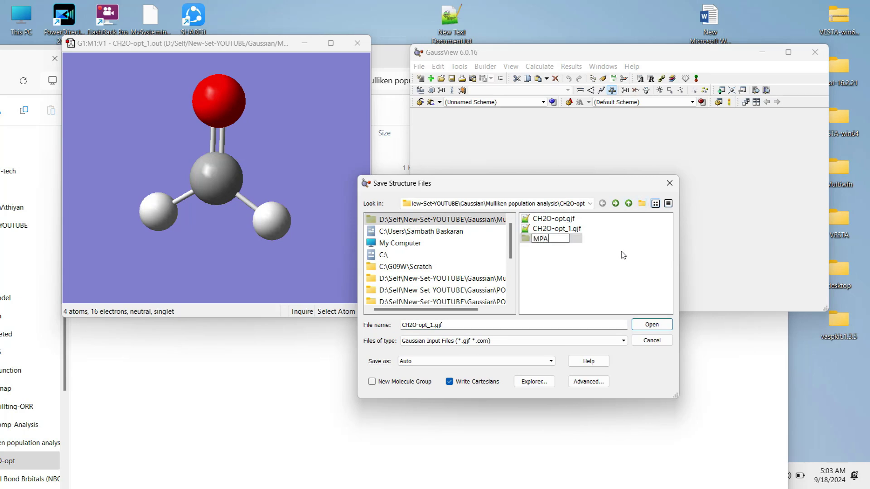
click(583, 274)
click(544, 243)
double_click(543, 241)
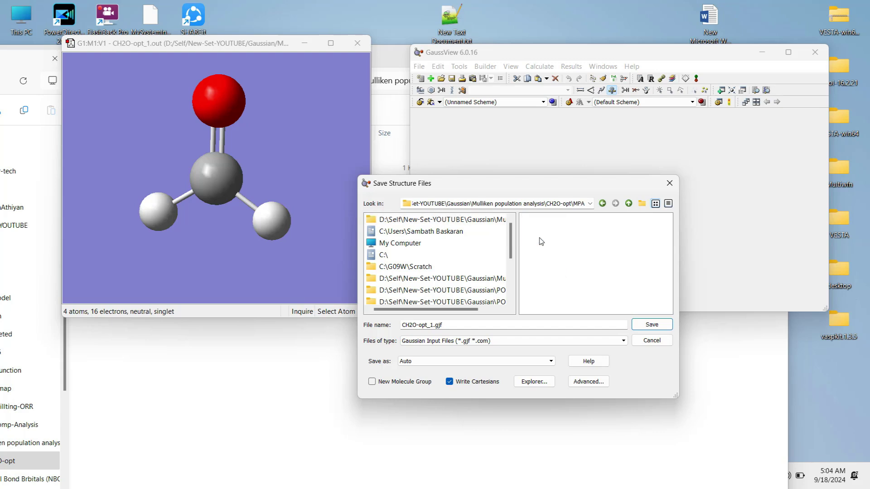
click(653, 325)
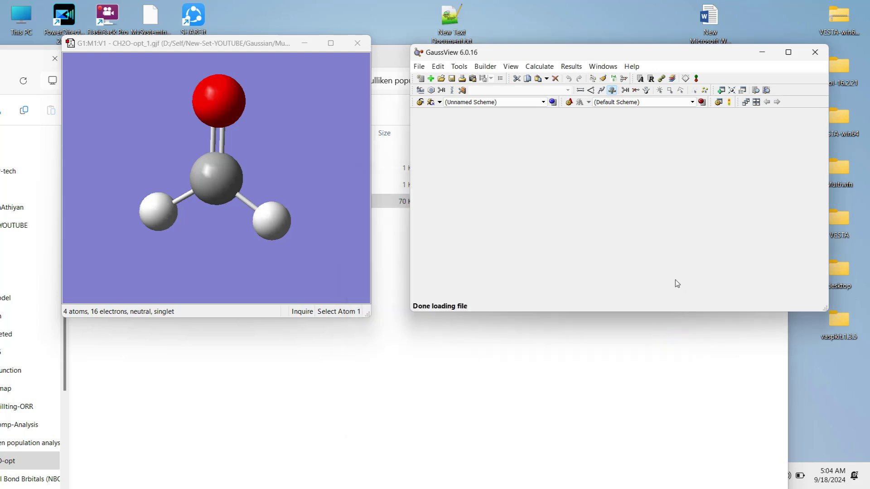
Check that the MPA folder contains the saved CH2O-opt_1.gjf, and minimize File Explorer.
click(566, 363)
double_click(104, 157)
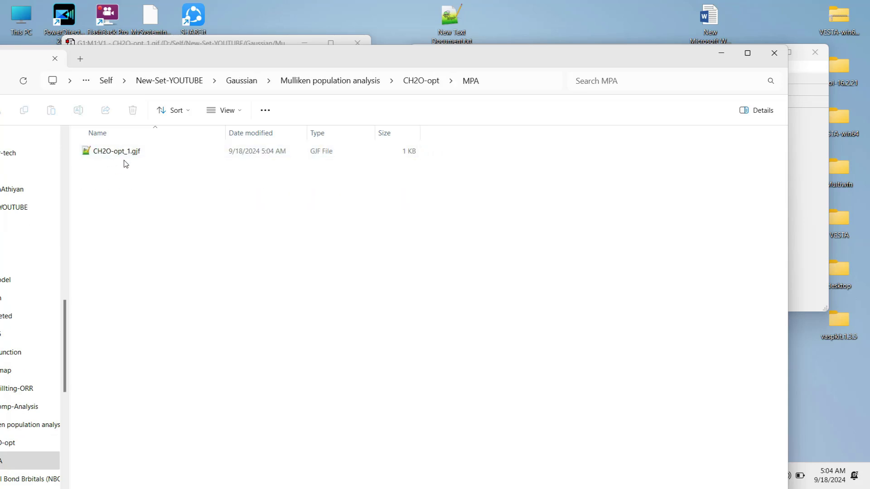
click(721, 52)
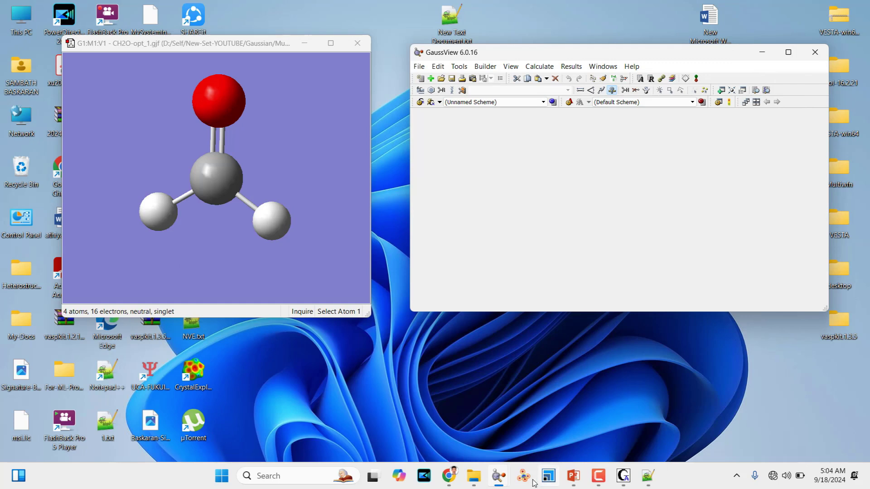
Edit the existing job in Gaussian 09W, setting the checkpoint to CH2O_MPA.chk and the title to CH2O_MPA.
click(624, 476)
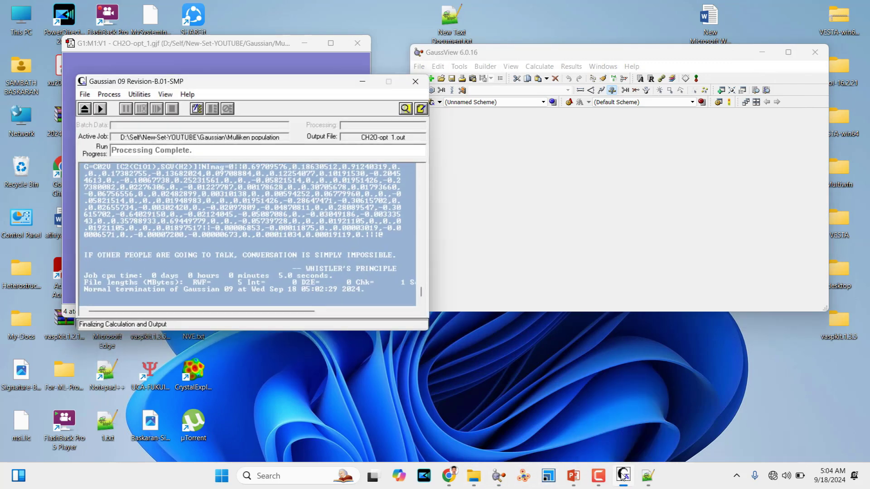
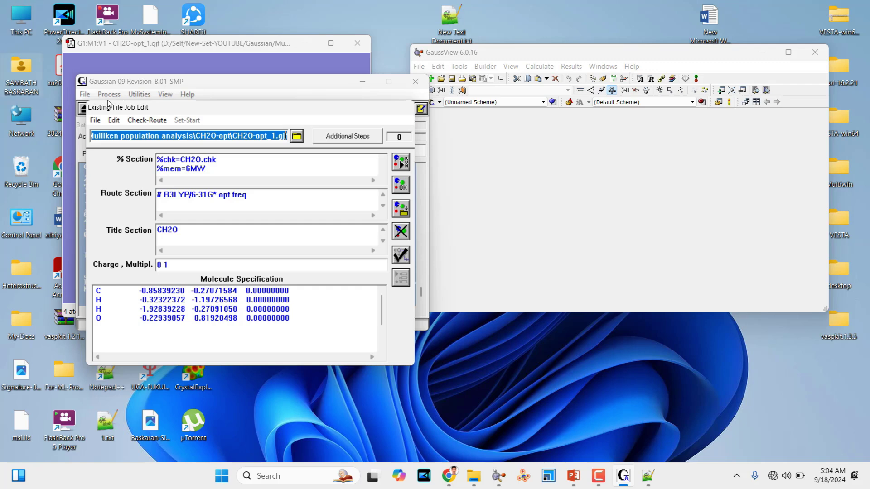
click(202, 159)
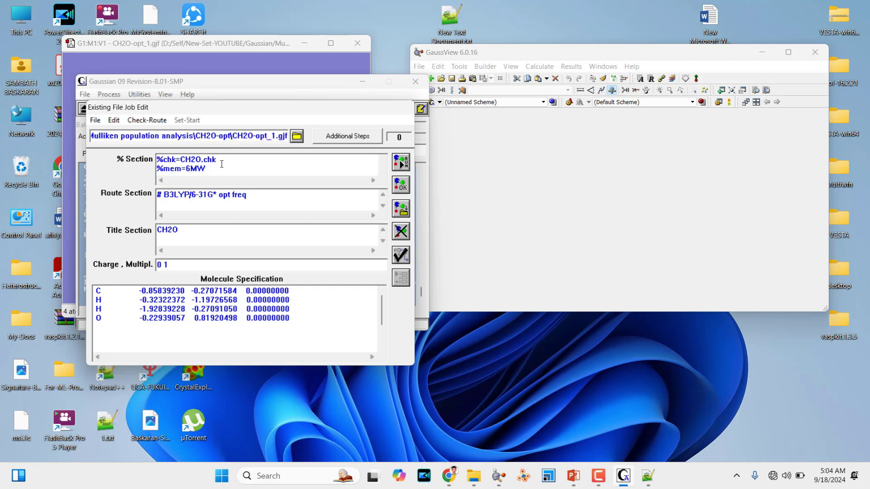
text(_MPAMPA)
Replace opt freq in the route with POP=FULL so it reads # B3LYP/6-31G* POP=FULL.
drag(218, 194, 273, 196)
text(POP)
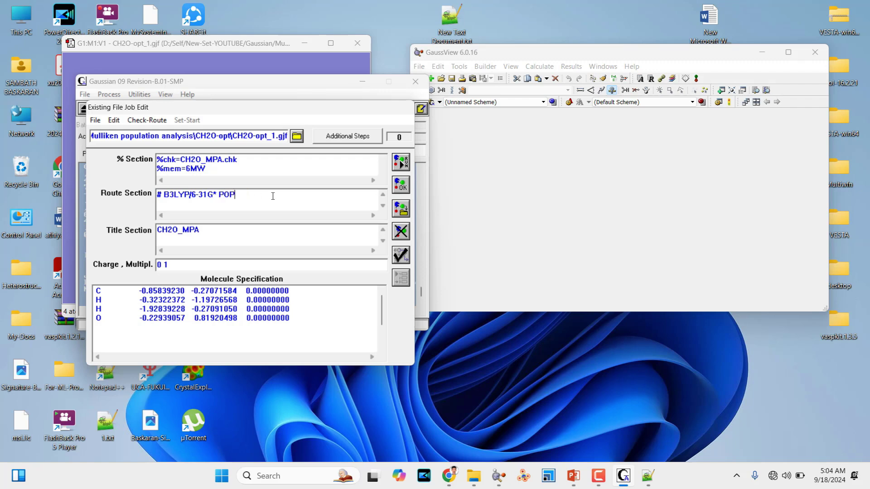
text(=FULL)
Clear the Molecule Specification and copy the optimized C, H, H and O coordinates from MPA\CH2O-opt_1.gjf in Notepad++.
drag(294, 317, 79, 280)
key(Delete)
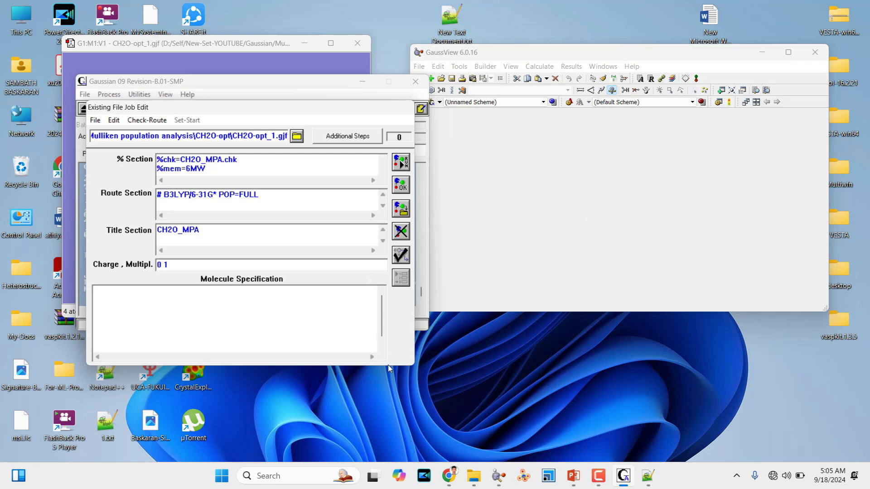
click(473, 475)
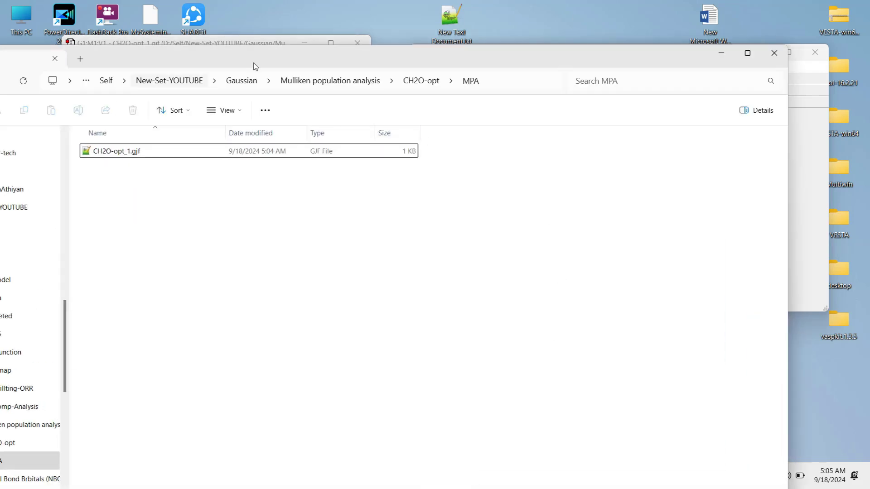
click(349, 81)
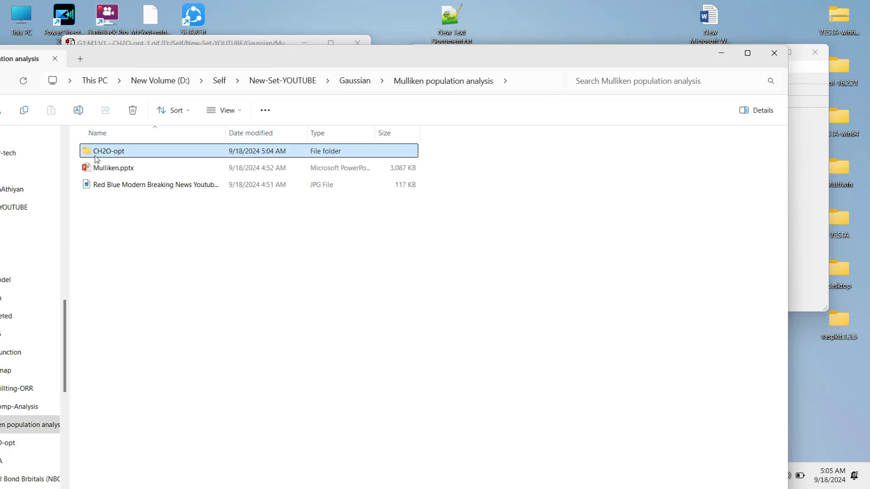
double_click(108, 151)
click(104, 156)
double_click(104, 156)
click(125, 155)
double_click(125, 156)
drag(484, 261, 101, 226)
right_click(277, 230)
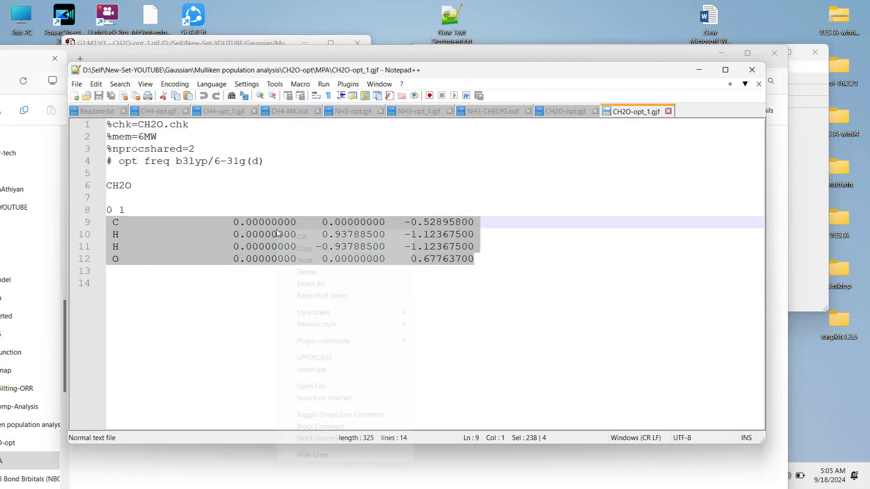
click(311, 251)
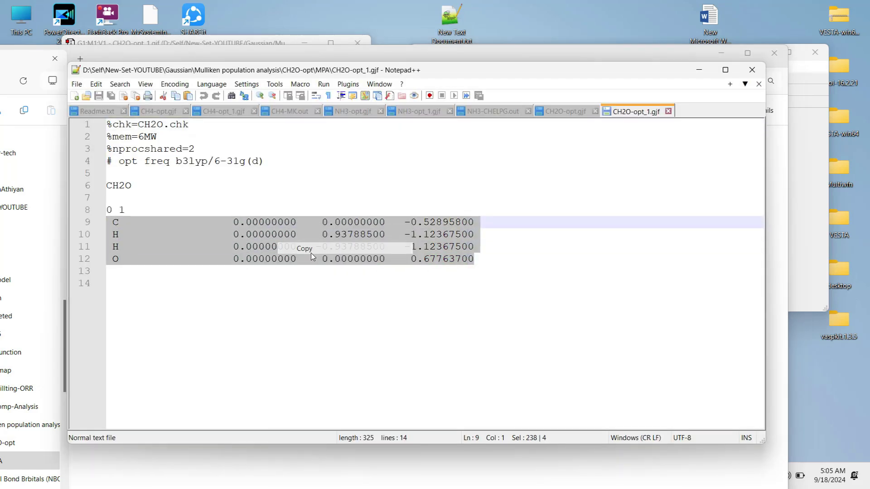
Return to the Gaussian 09W job editor and paste the copied C, H, H and O coordinates into the empty Molecule Specification.
click(699, 70)
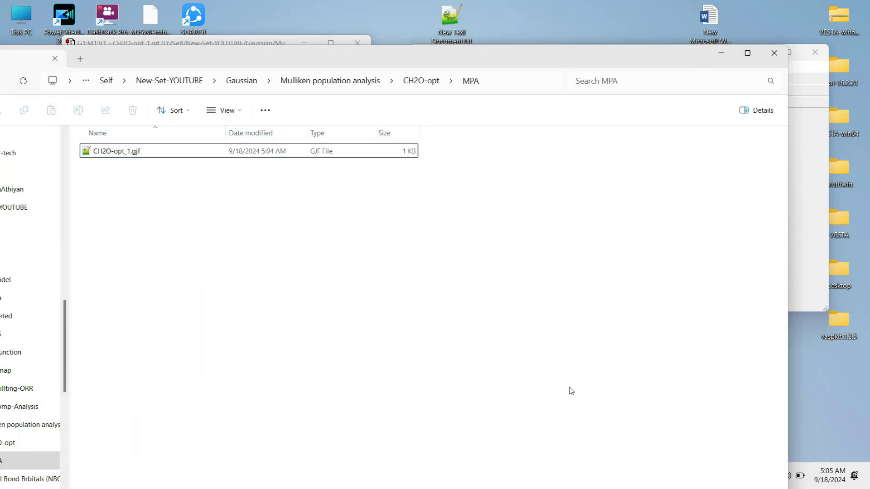
click(721, 53)
click(170, 303)
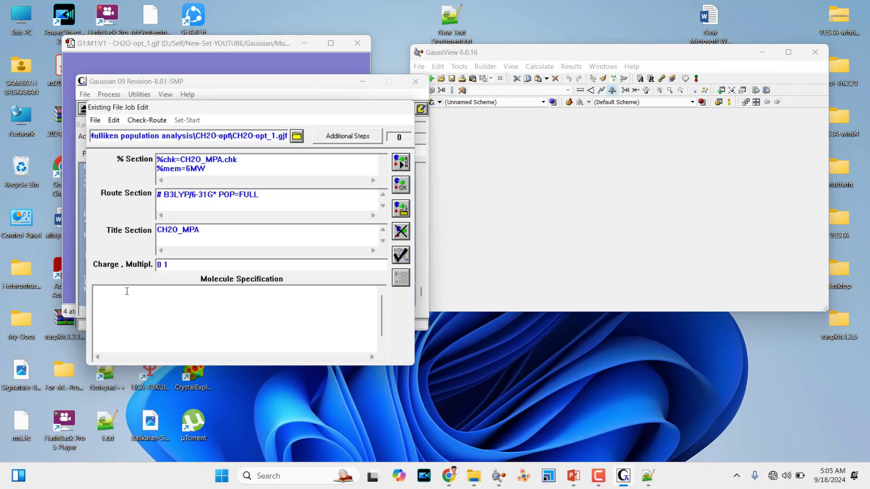
right_click(109, 293)
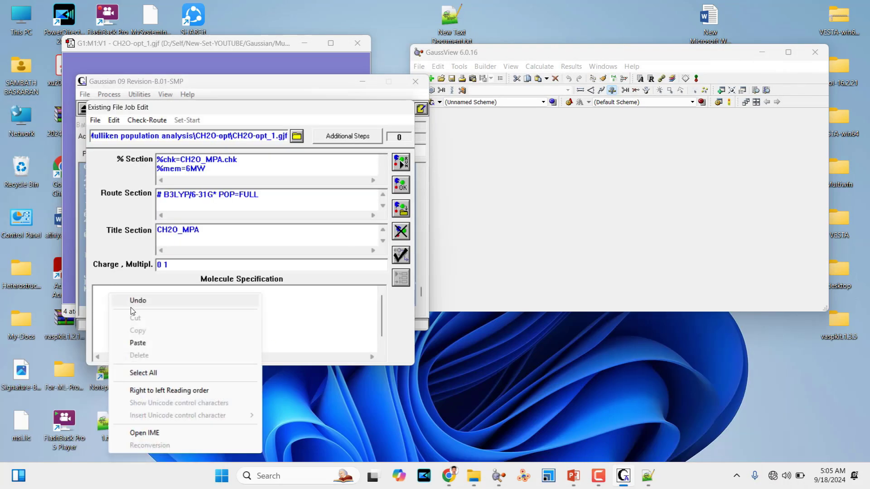
click(140, 343)
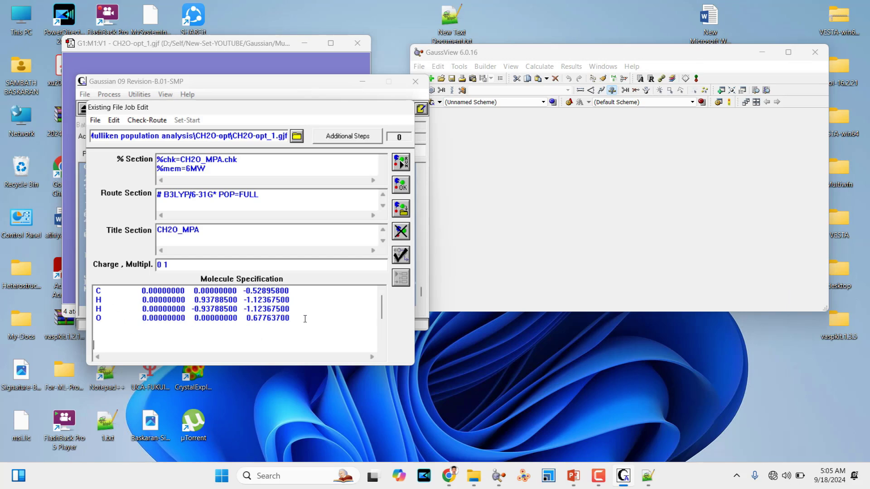
scroll(305, 319, down, 1)
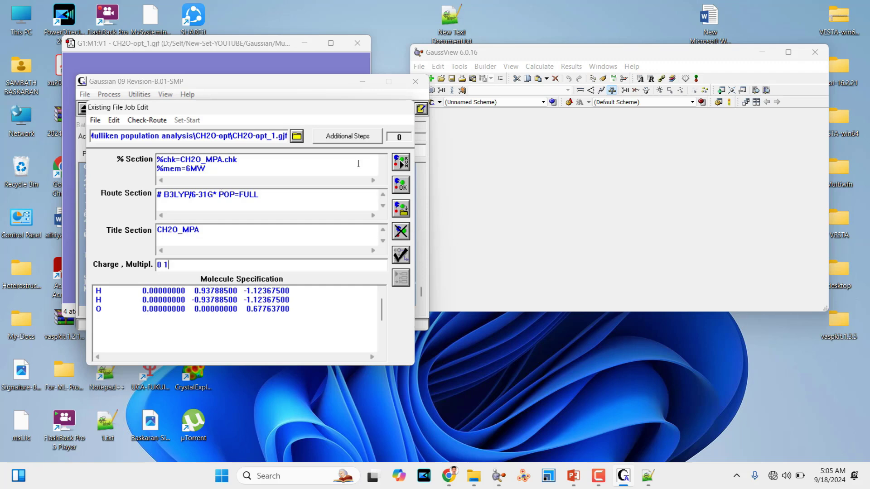
Save the edited job as CH2O-MPA.gjf in the MPA folder inside CH2O-opt.
click(96, 120)
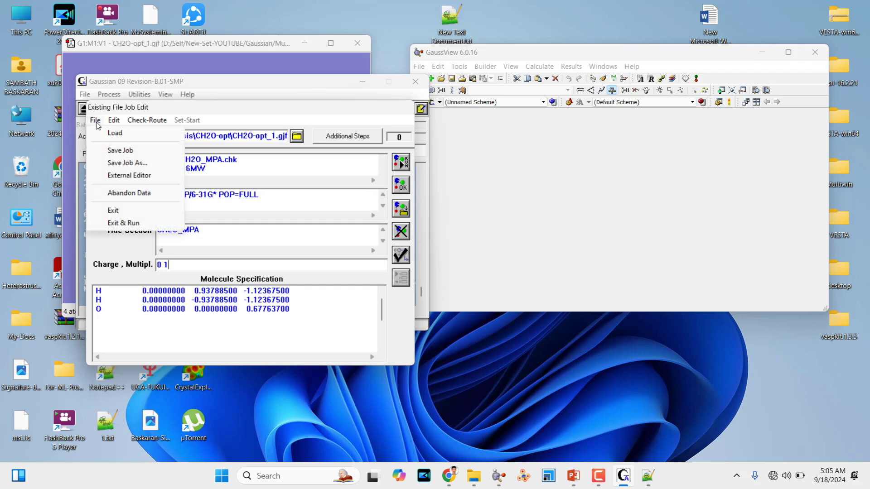
click(125, 165)
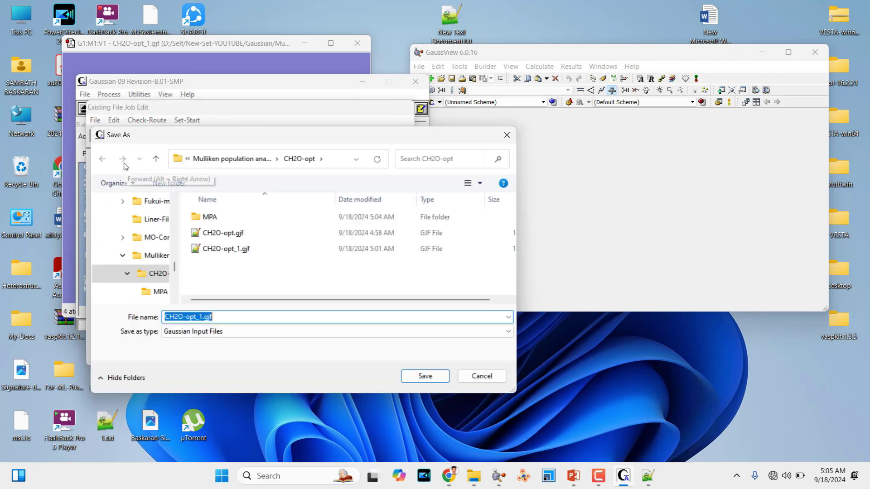
click(207, 218)
double_click(207, 218)
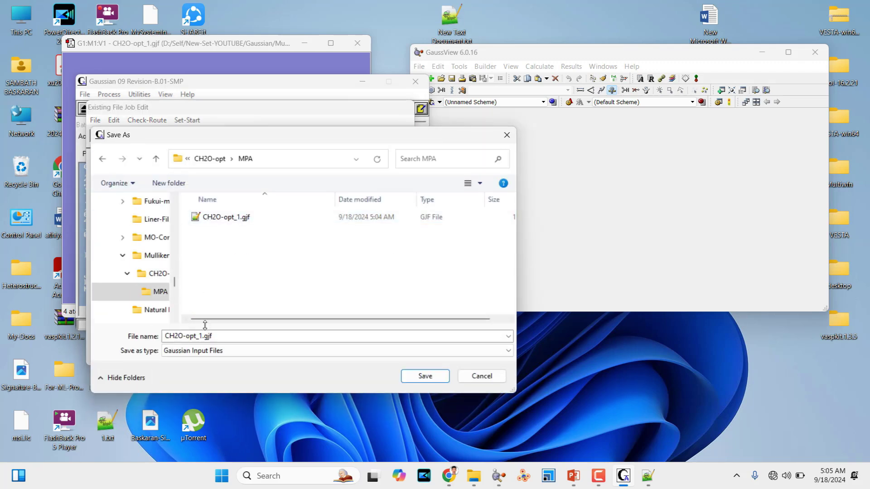
click(192, 334)
click(203, 336)
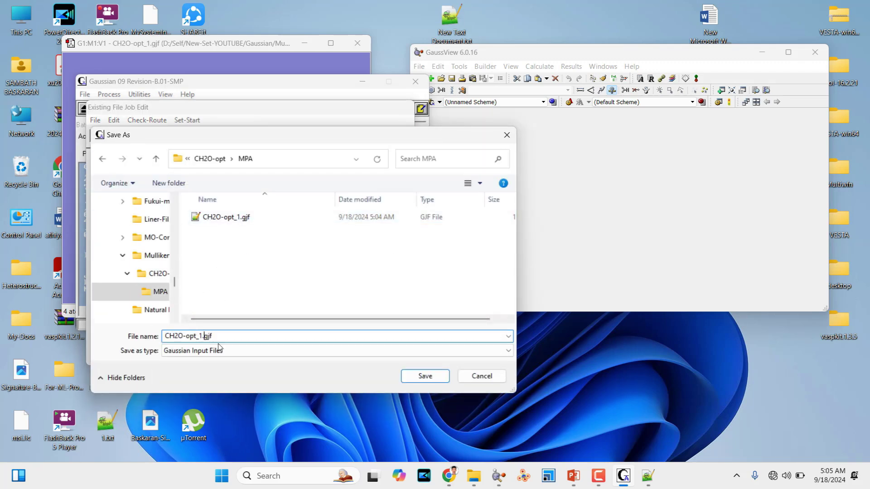
key(BackSpace)
key(BackSpace)
key(BackSpace)
key(BackSpace)
key(BackSpace)
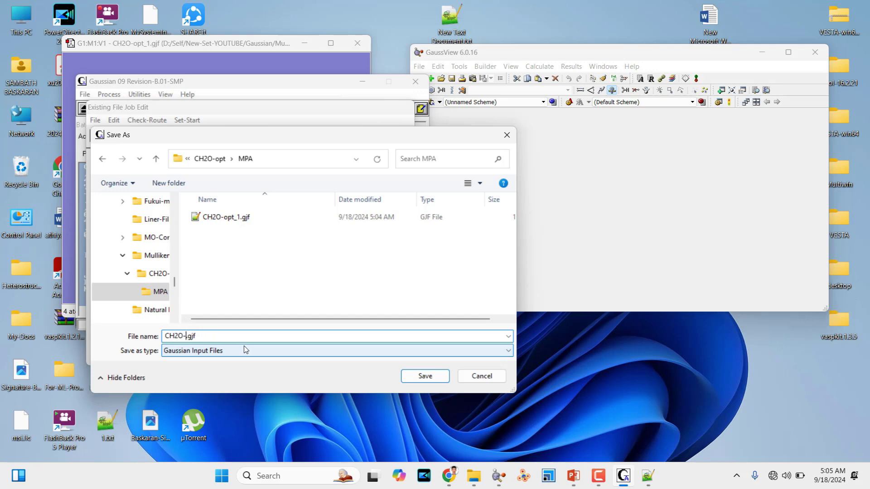
text(MPA)
click(437, 376)
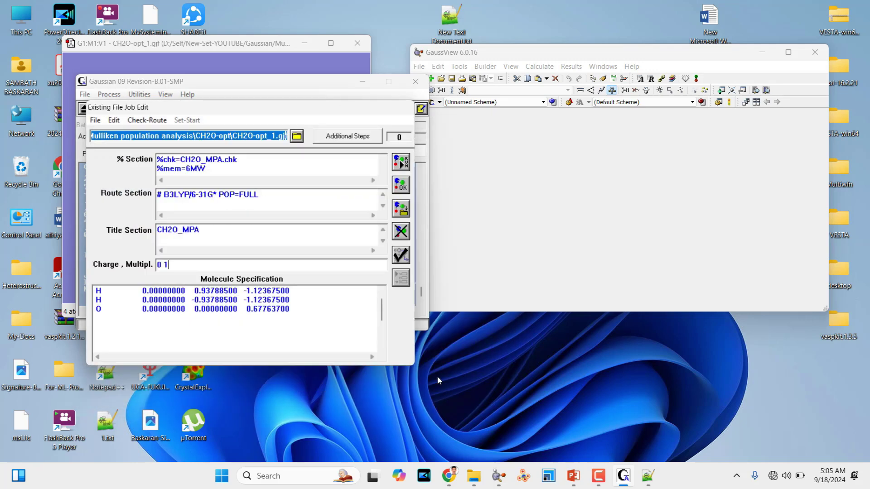
Run the job, storing its output as CH2O-MPA.out in Mulliken population analysis\CH2O-opt\MPA.
click(400, 164)
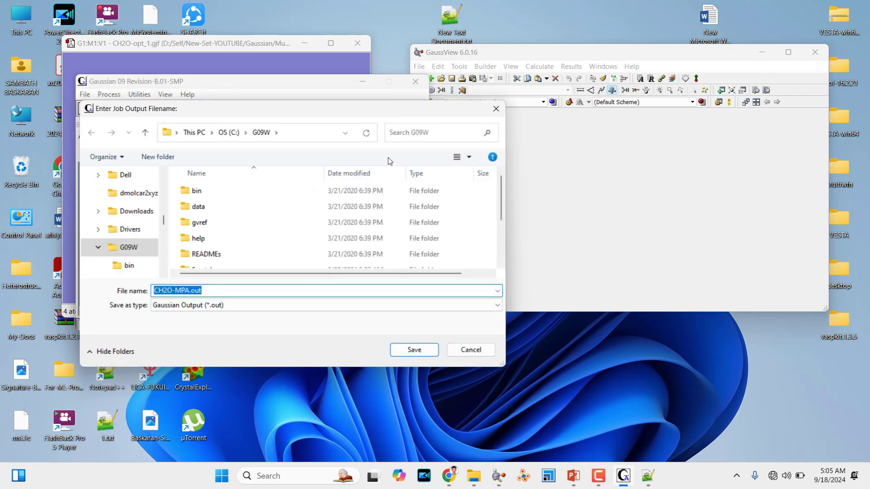
click(346, 133)
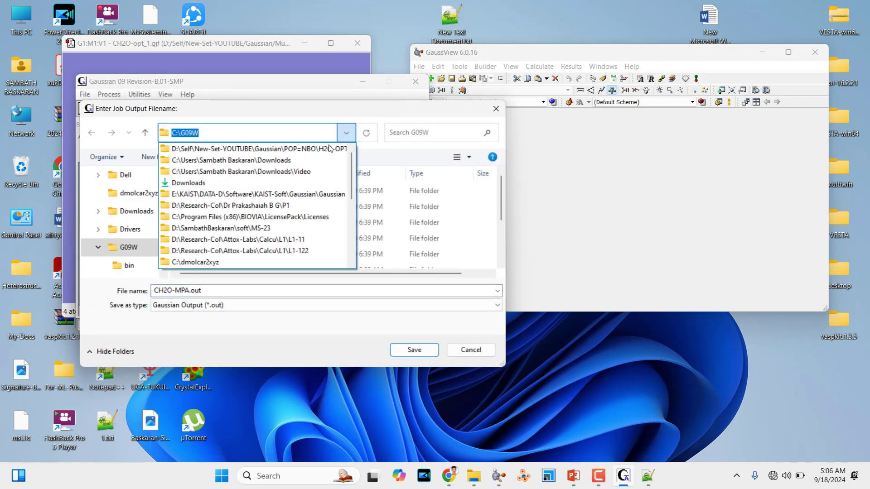
click(330, 149)
click(189, 132)
scroll(245, 236, down, 2)
double_click(256, 202)
double_click(213, 193)
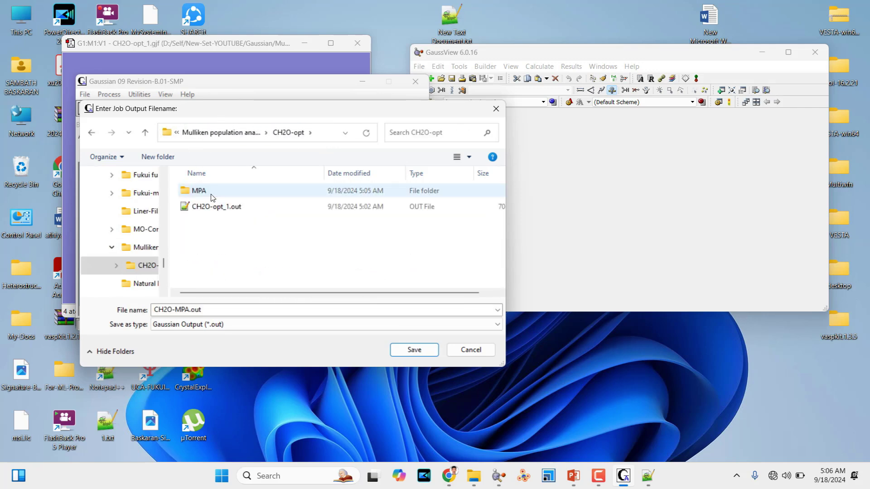
double_click(210, 196)
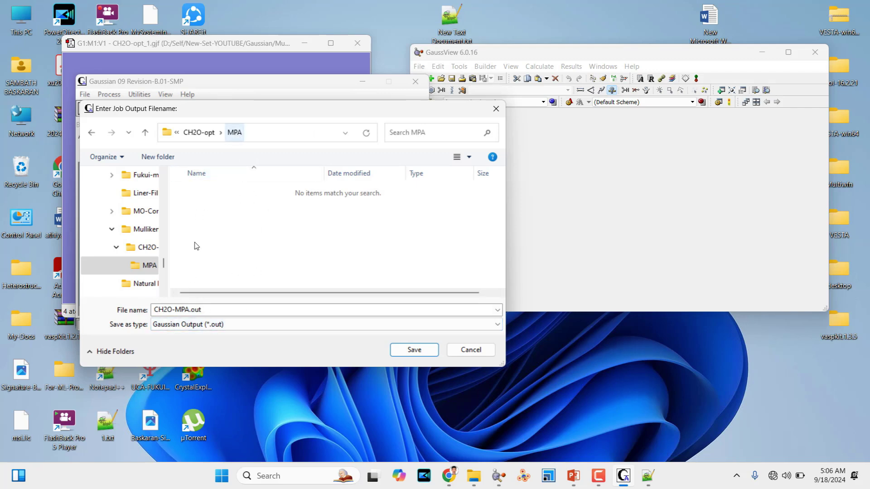
click(415, 351)
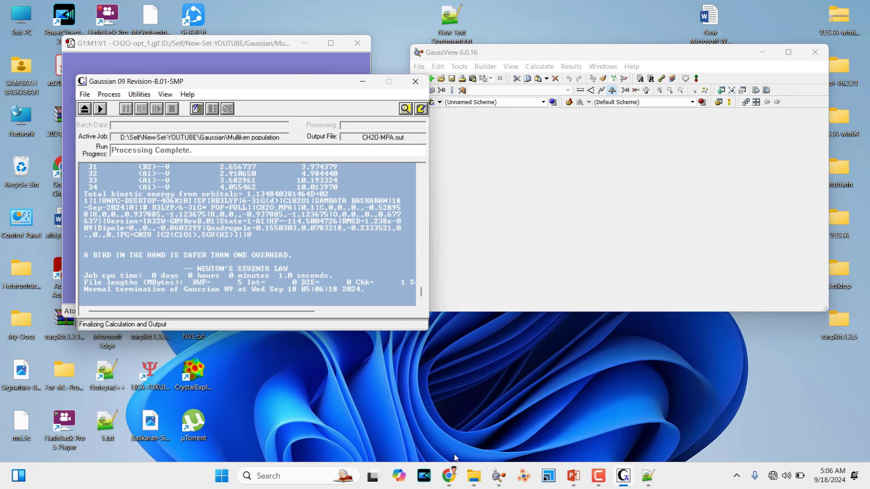
Switch to Chrome and review the Mulliken Population Analysis page, including its density matrix and atomic charge examples, then minimize the browser.
click(450, 477)
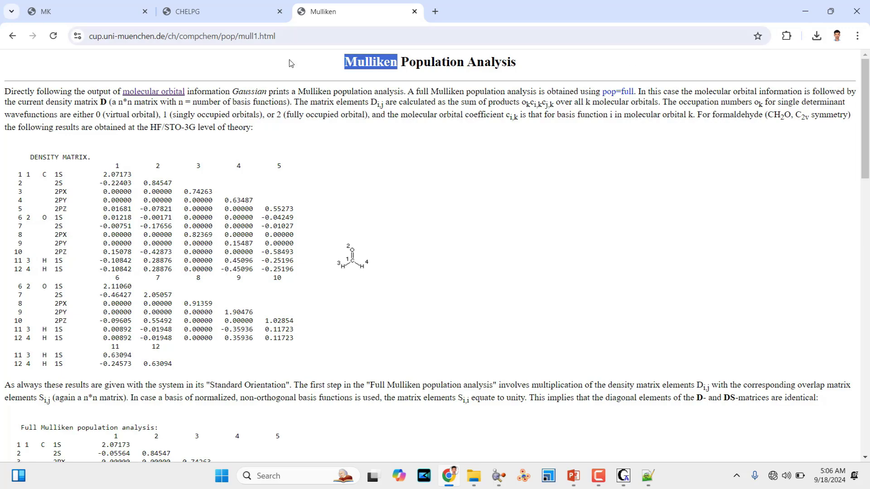
scroll(232, 186, down, 15)
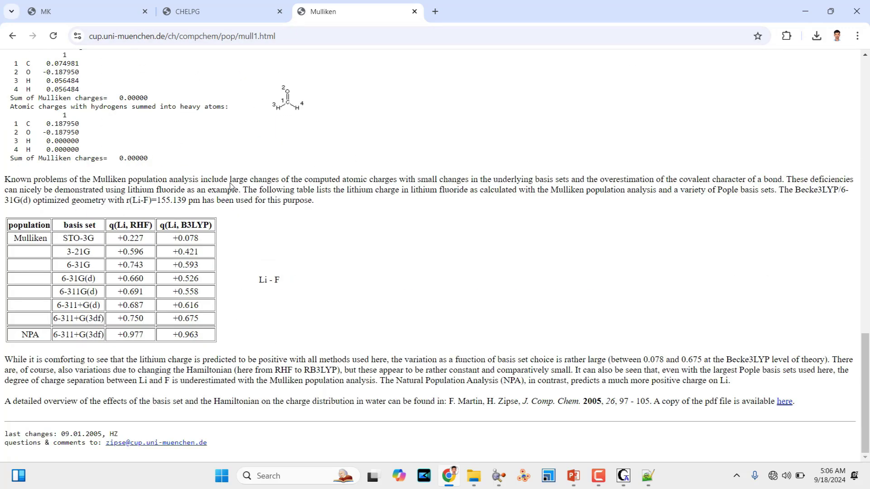
scroll(231, 184, up, 15)
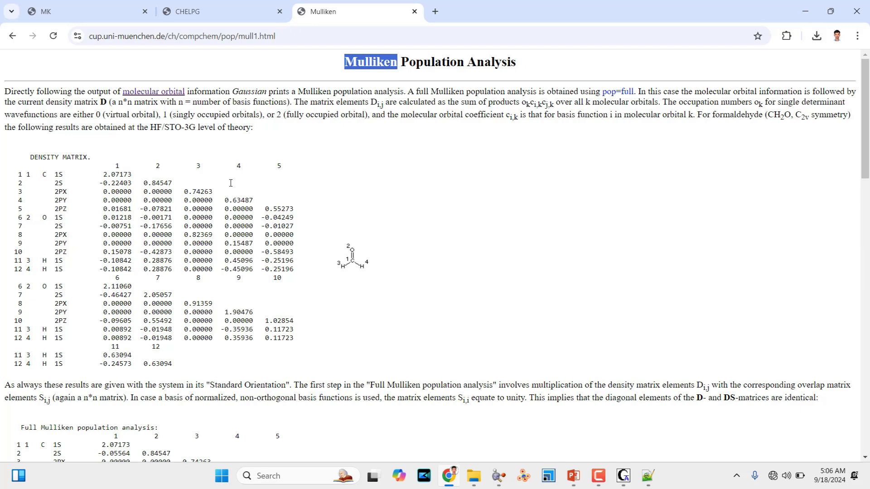
click(805, 9)
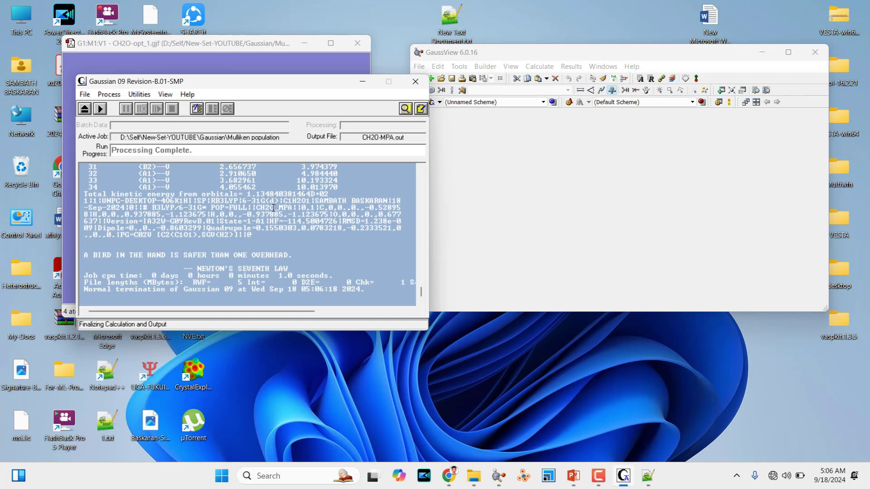
Open CH2O-MPA.out from the CH2O-opt\MPA folder in Notepad++ and maximize the window.
click(474, 476)
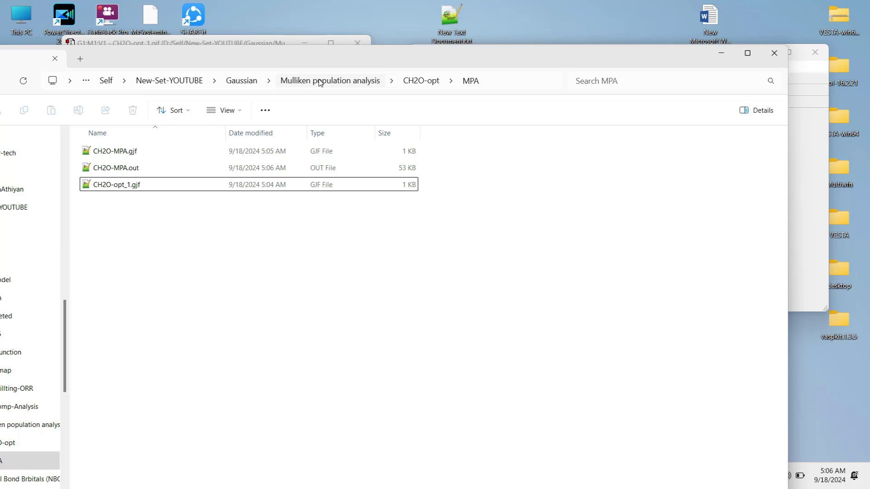
click(320, 81)
double_click(120, 156)
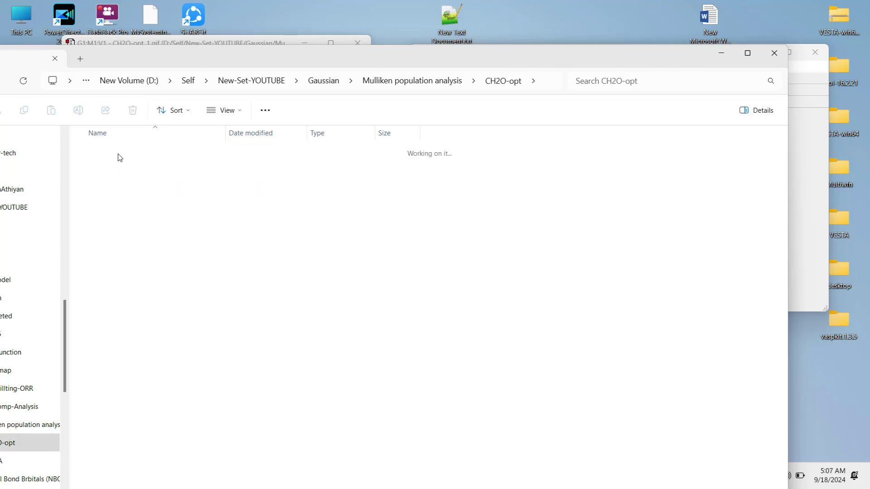
double_click(119, 157)
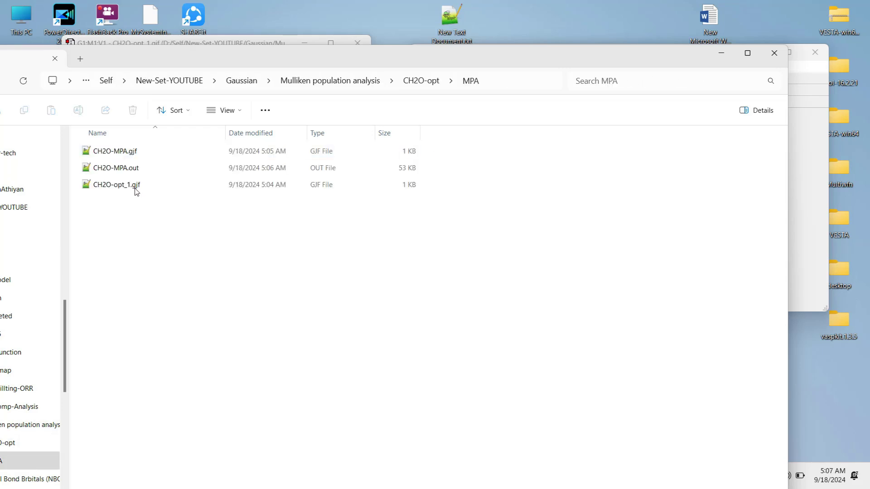
click(134, 168)
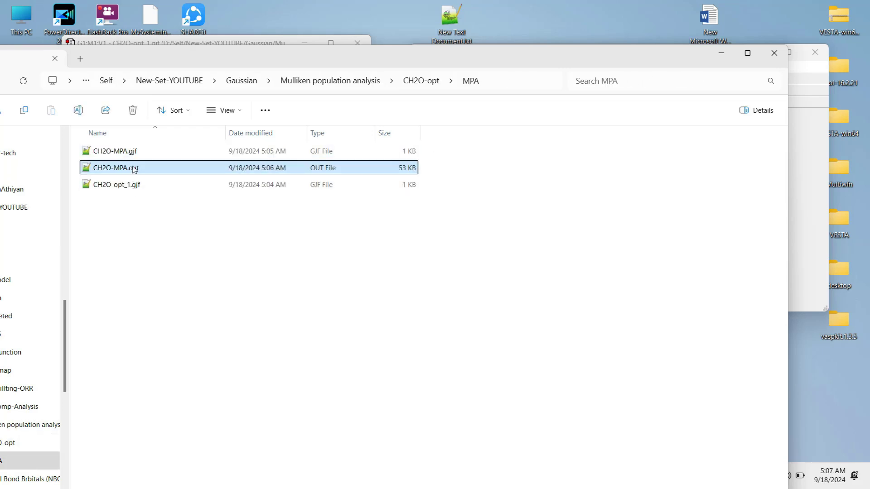
right_click(134, 169)
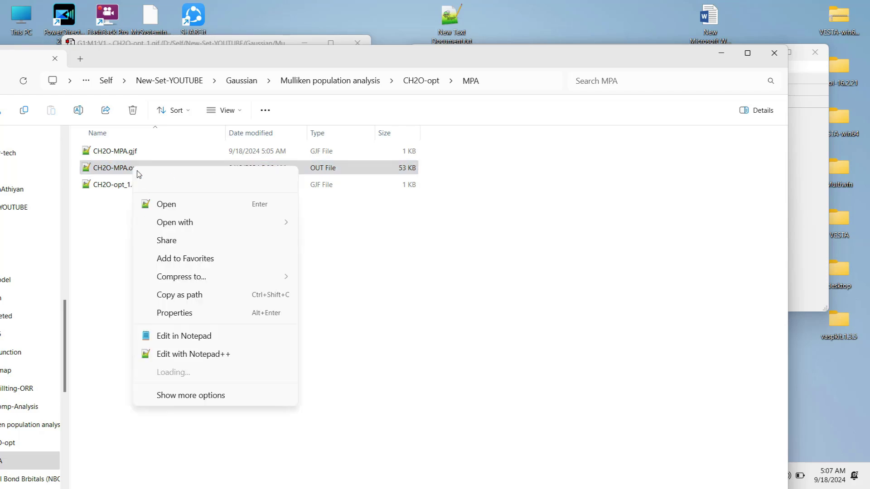
click(197, 353)
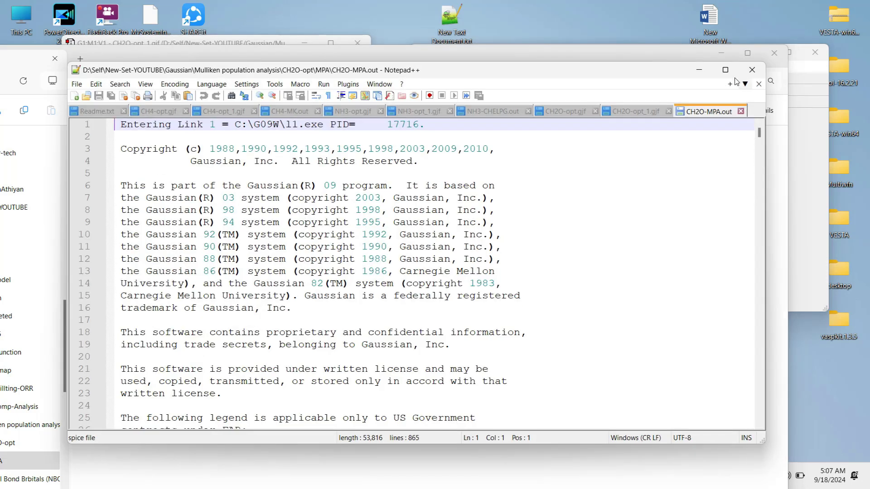
click(728, 69)
Examine the Mulliken atomic charges of the C, H and O atoms near the end of the output file, highlighting that block.
drag(864, 75, 868, 405)
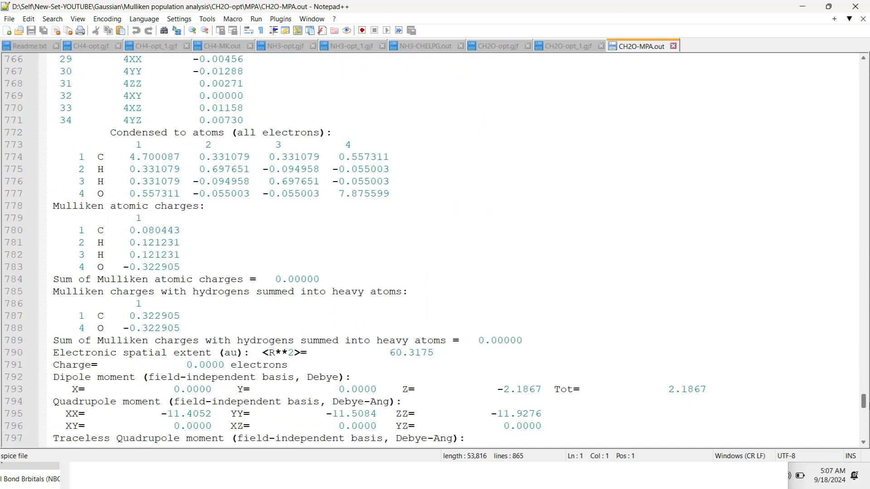
click(54, 208)
drag(54, 208, 195, 267)
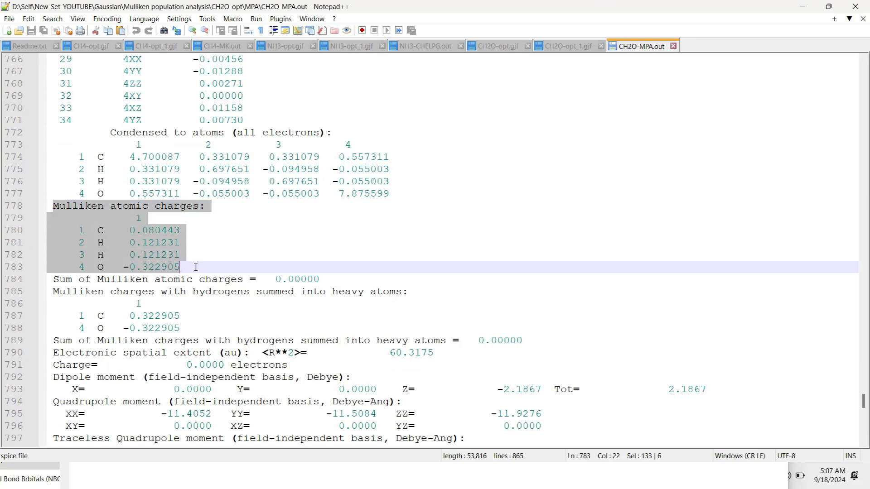
click(142, 232)
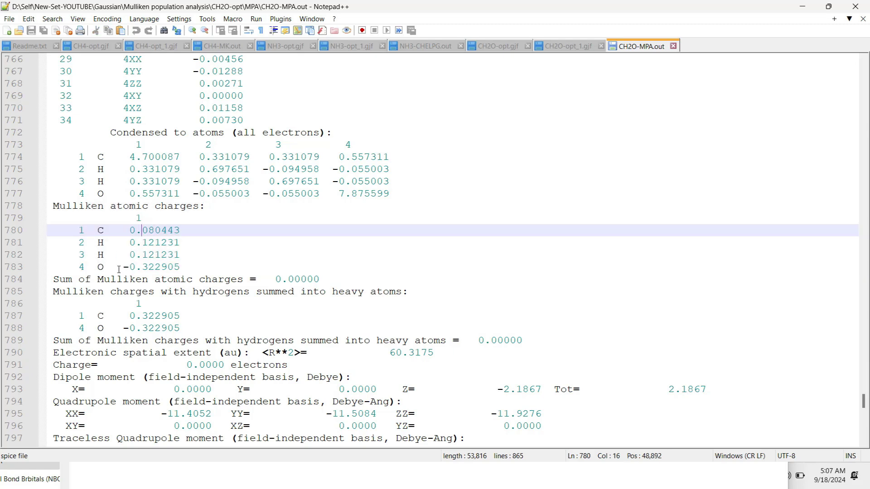
drag(101, 267, 168, 264)
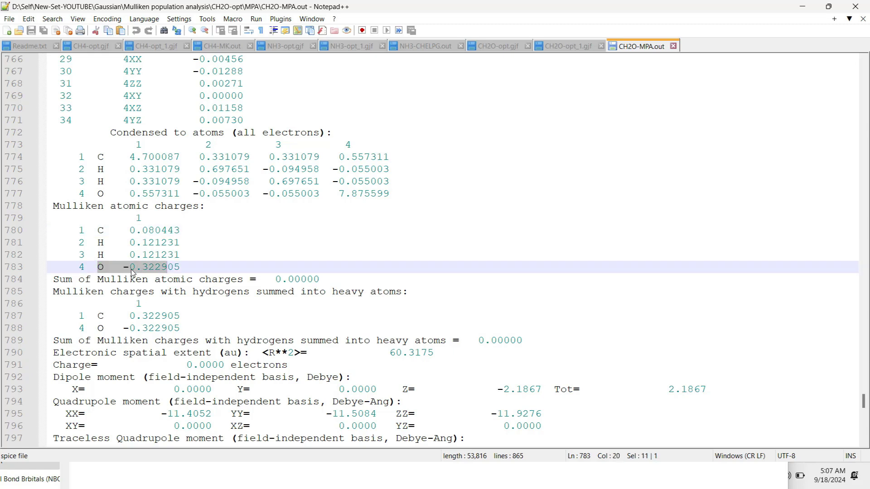
drag(184, 267, 39, 206)
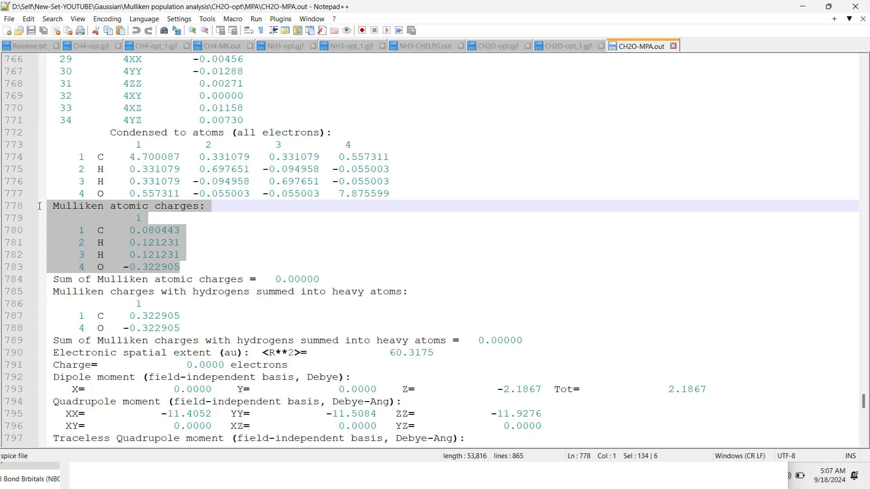